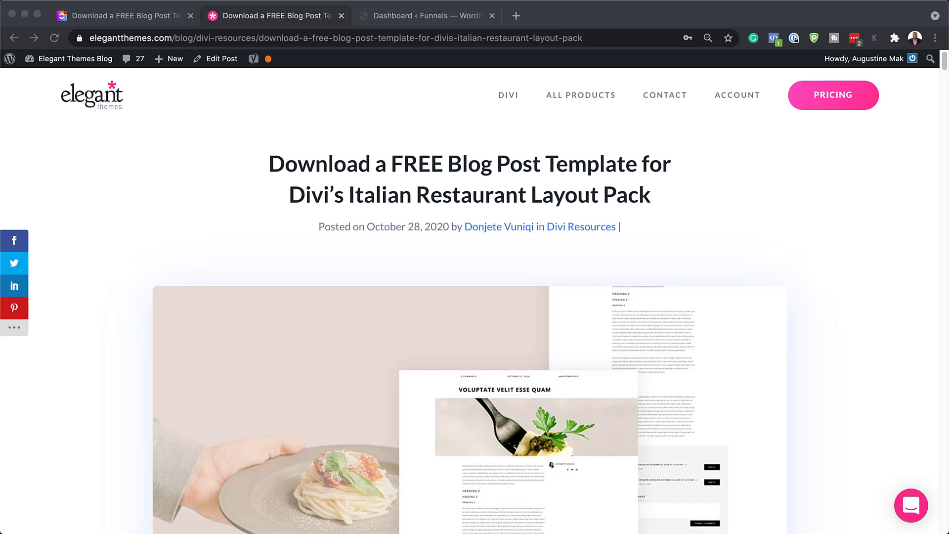
Step: Submit the email address in the post's free download form and download the Italian Restaurant blog post template files
scroll(474, 316, "down", 10)
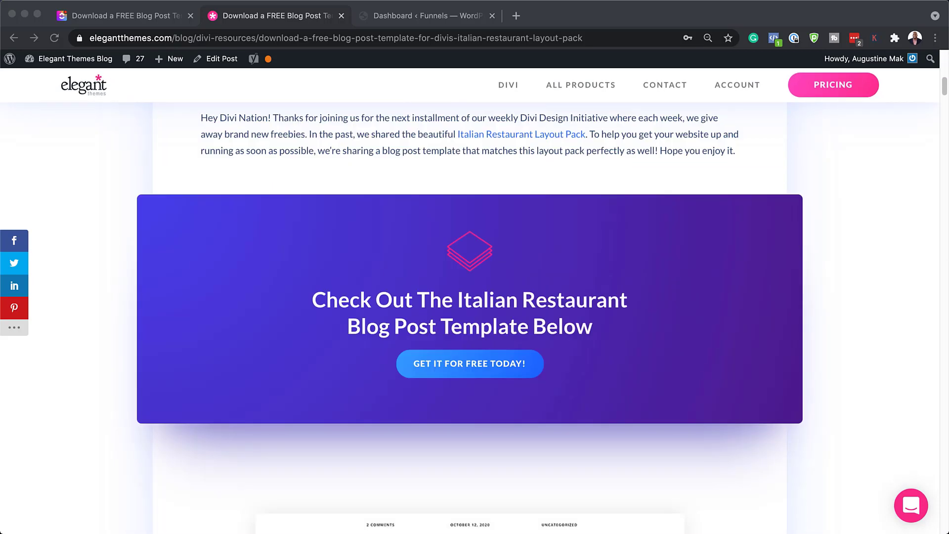
left_click(475, 365)
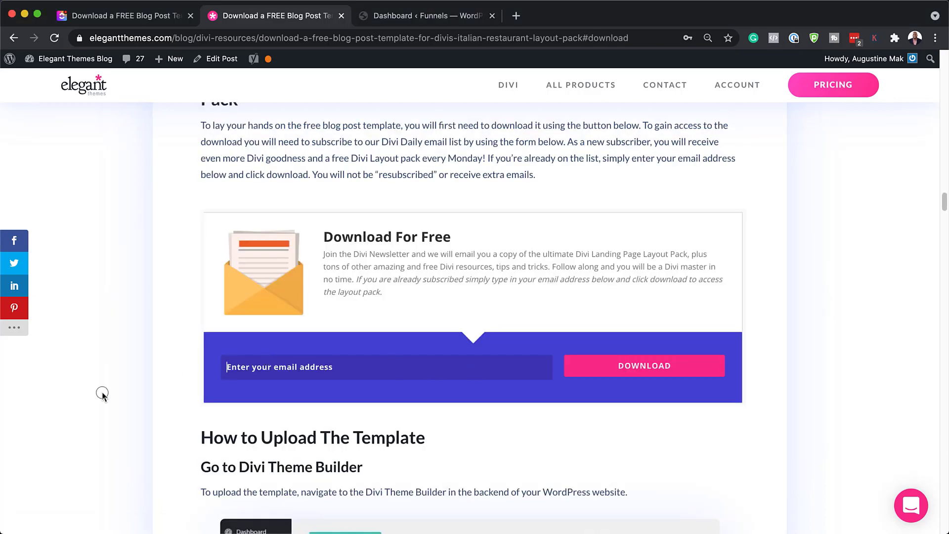
key("super+v")
left_click(663, 371)
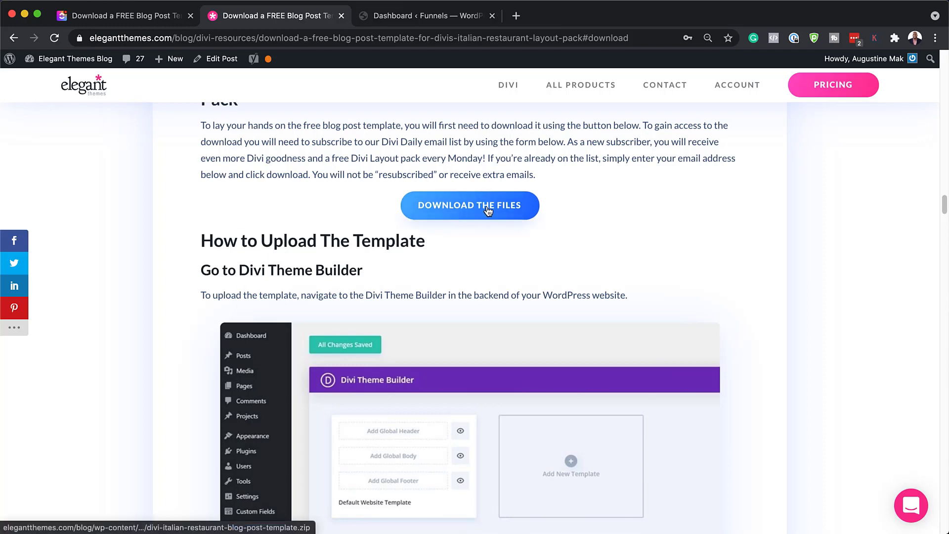
left_click(487, 212)
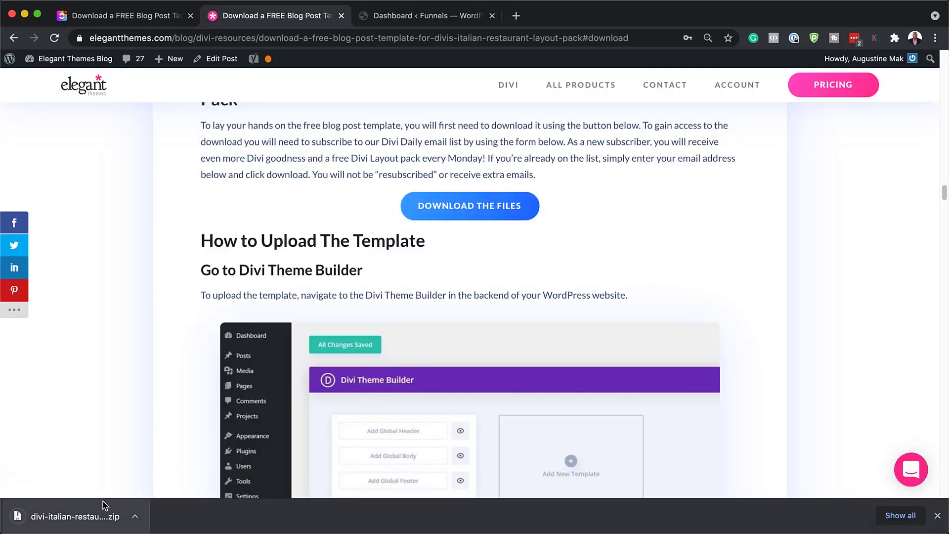
Step: Reveal the downloaded ZIP in Finder, extract it, and open the divi-italian-restaurant-blog-post-template folder, setting its window aside
left_click(135, 519)
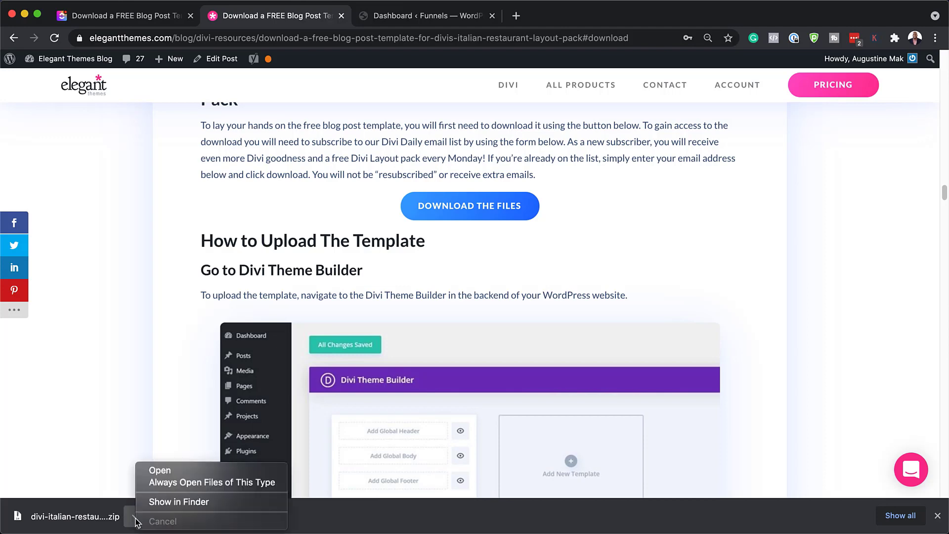
left_click(167, 503)
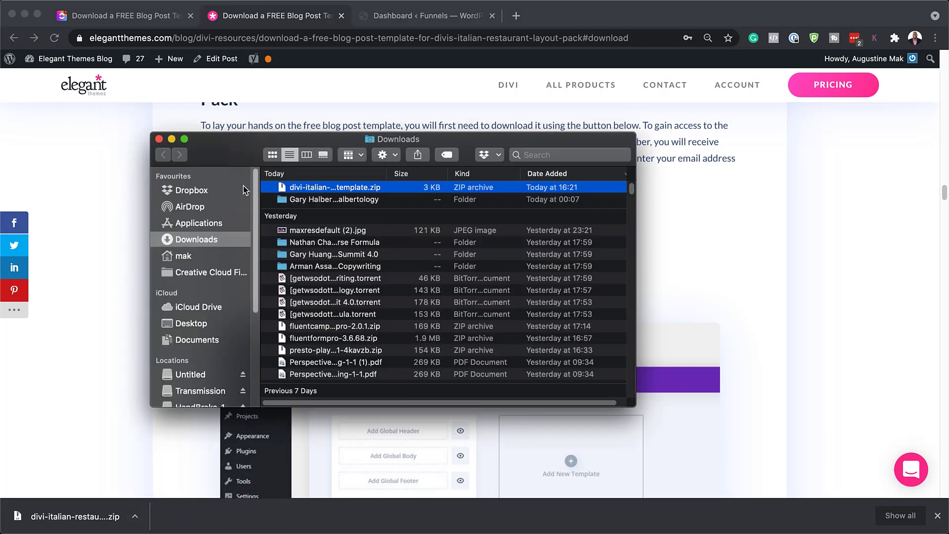
double_click(284, 188)
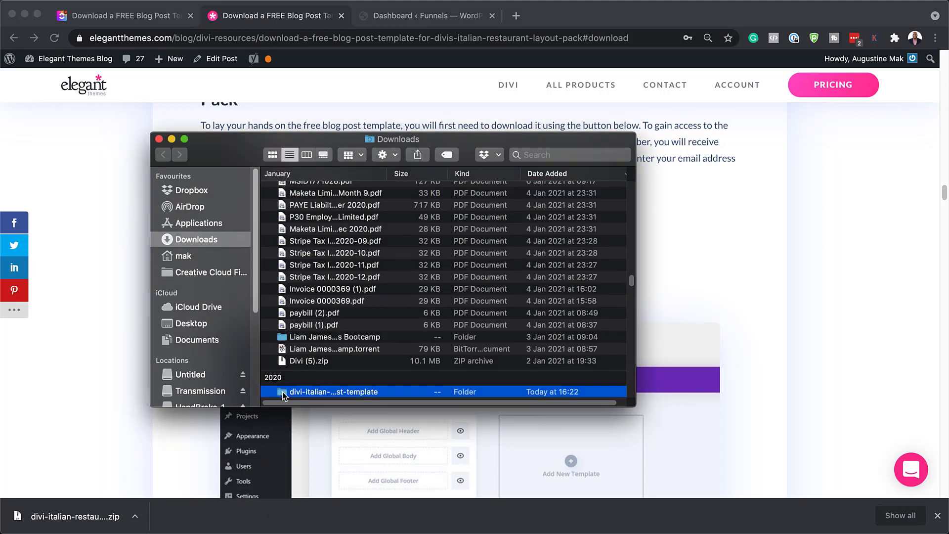
double_click(283, 391)
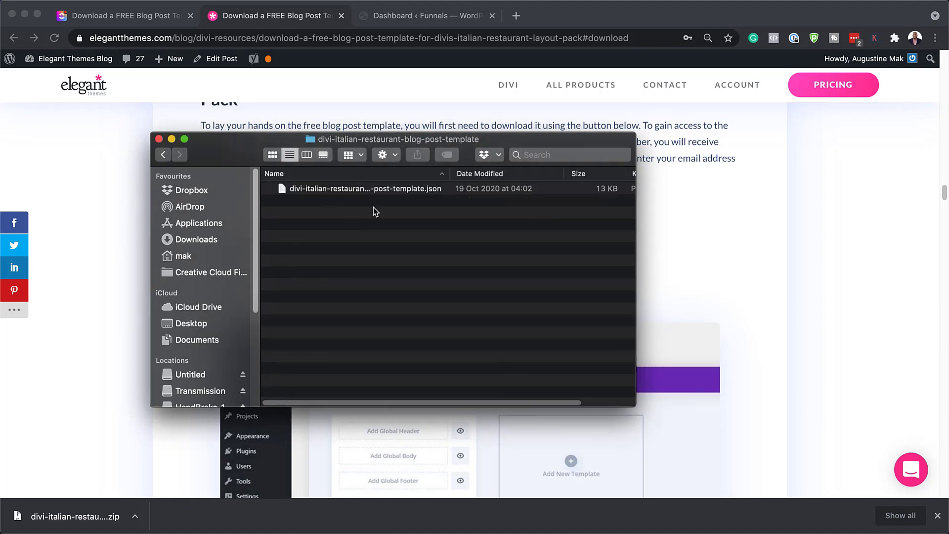
left_click_drag(473, 141, 0, 215)
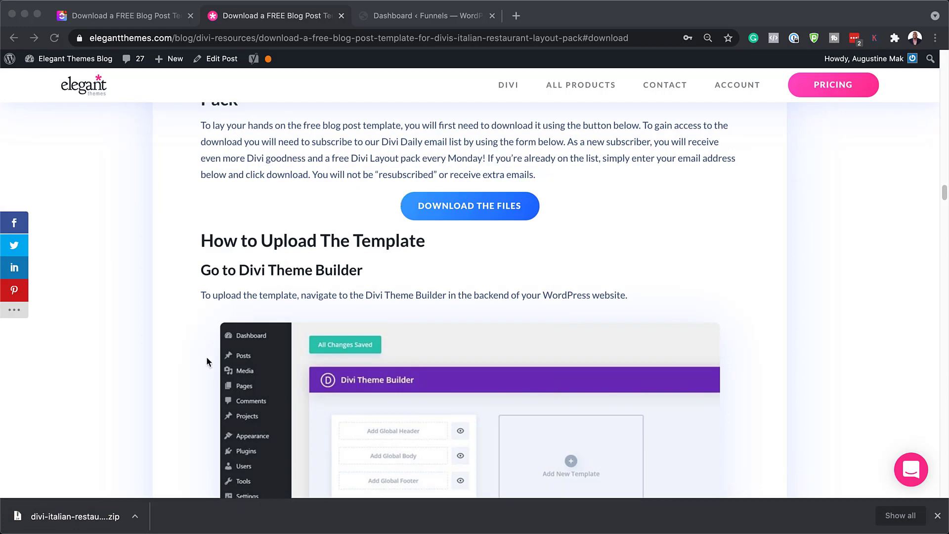
left_click(938, 517)
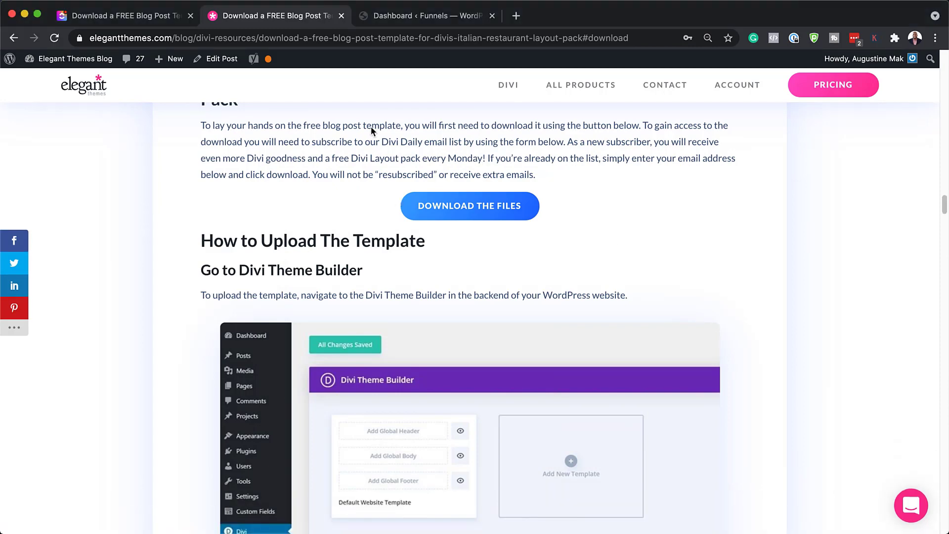
Step: Switch to the Funnels site's WordPress dashboard and open the Divi Theme Builder
left_click(420, 16)
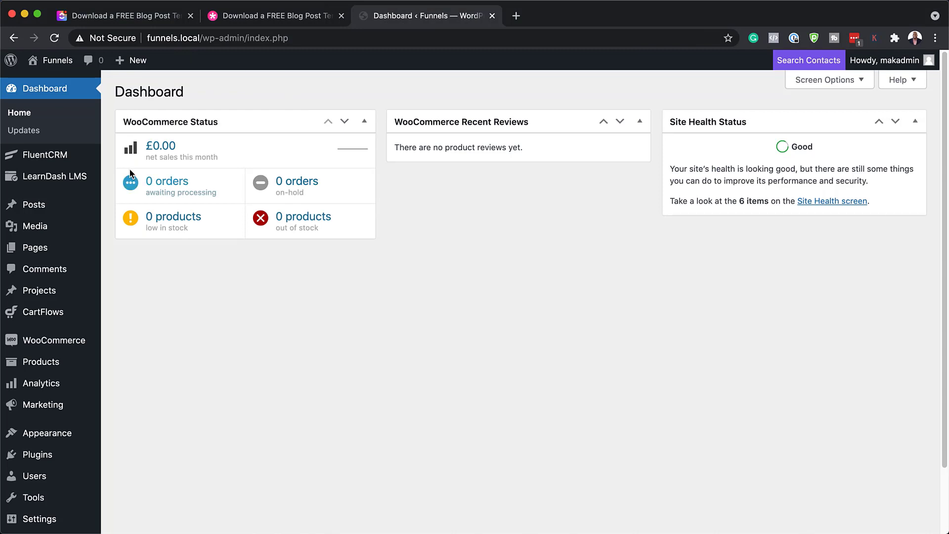
scroll(82, 243, "down", 3)
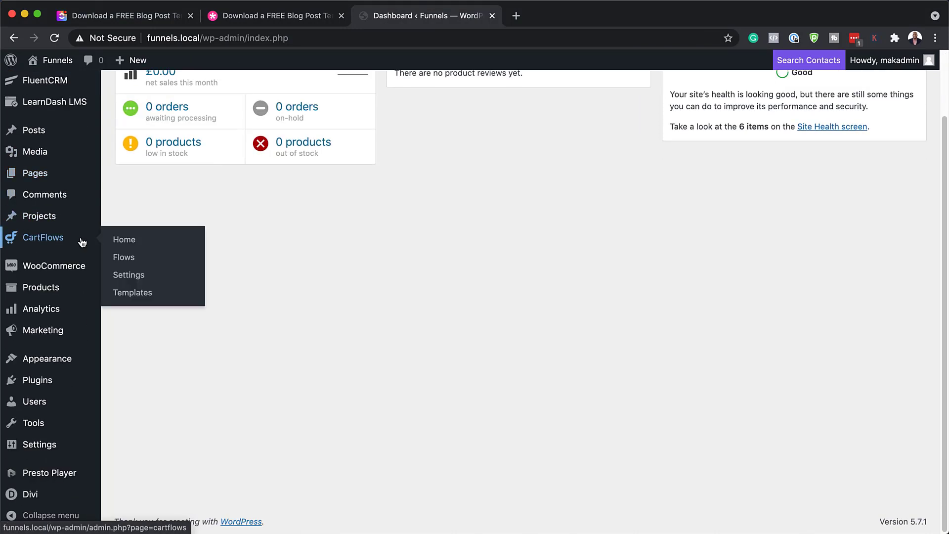
mouse_move(15, 493)
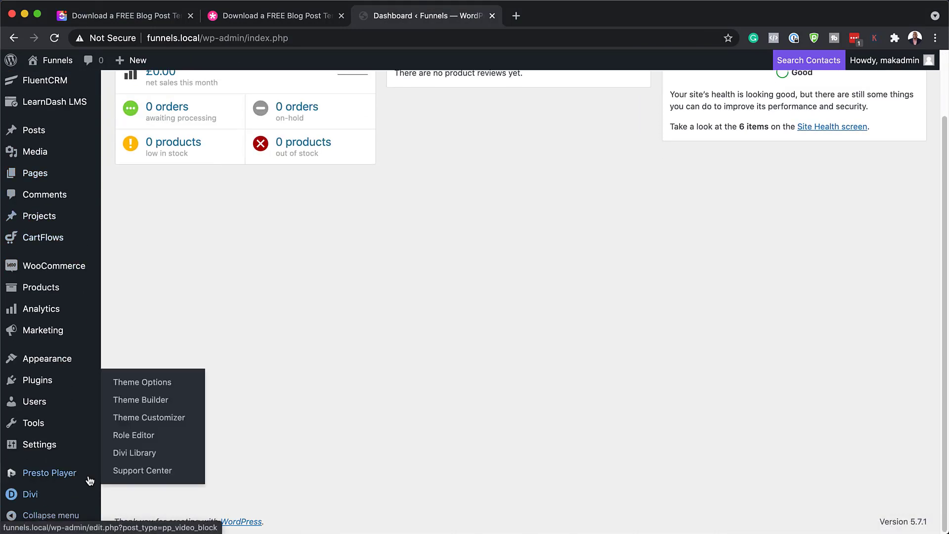
left_click(159, 404)
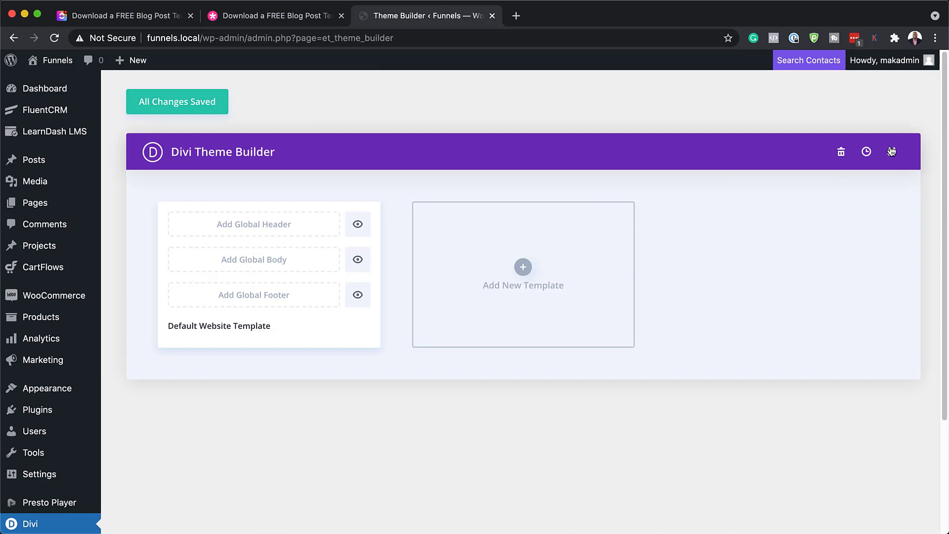
Step: Import divi-italian-restaurant-blog-post-template.json into the Theme Builder with the default website template and existing assignment overrides enabled
left_click(892, 151)
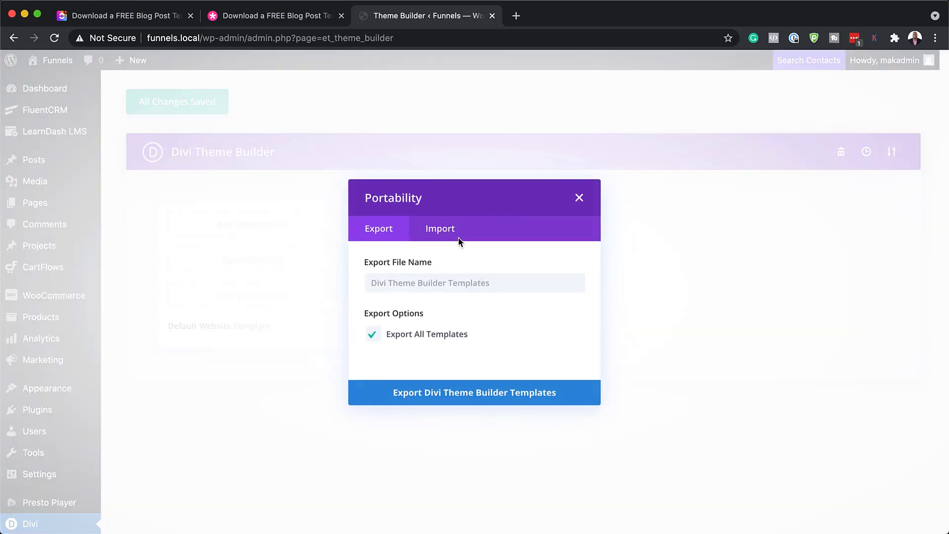
left_click(447, 232)
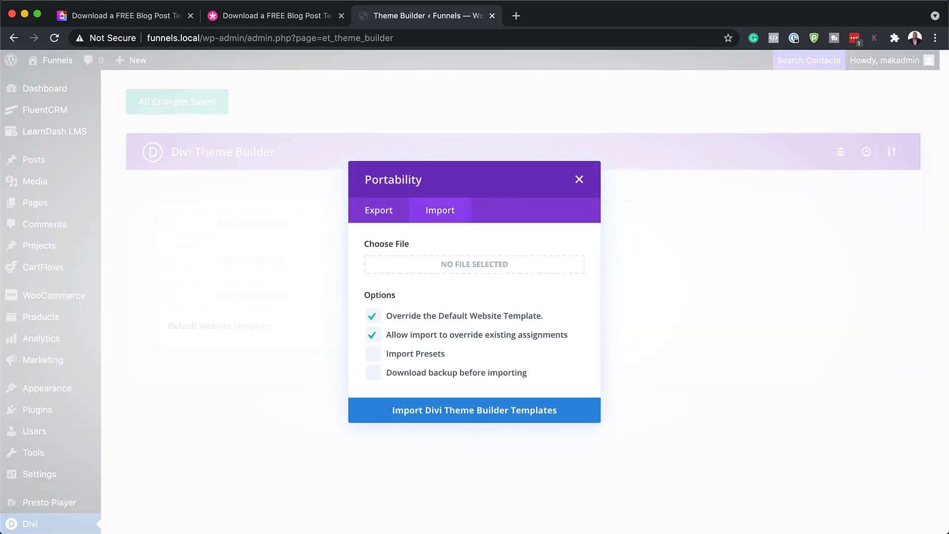
left_click_drag(0, 306, 394, 441)
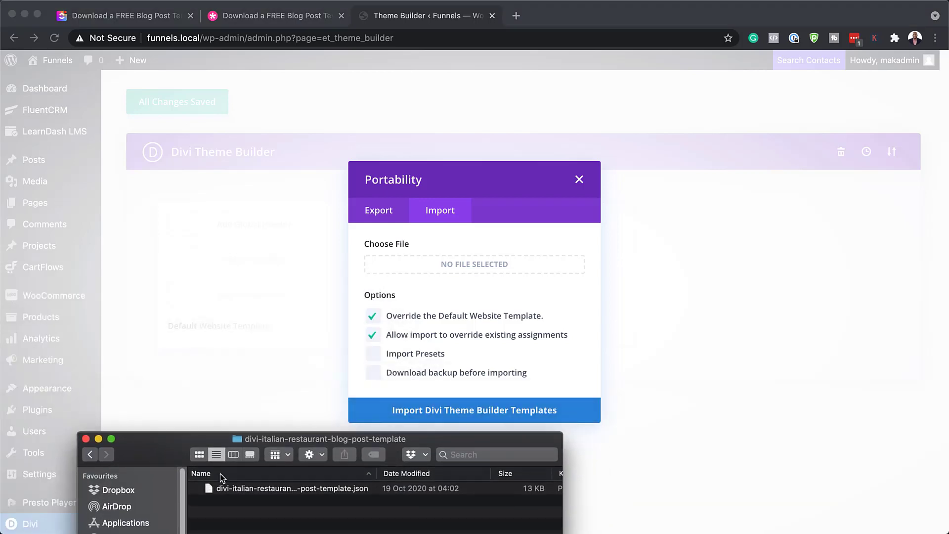
left_click_drag(209, 491, 447, 266)
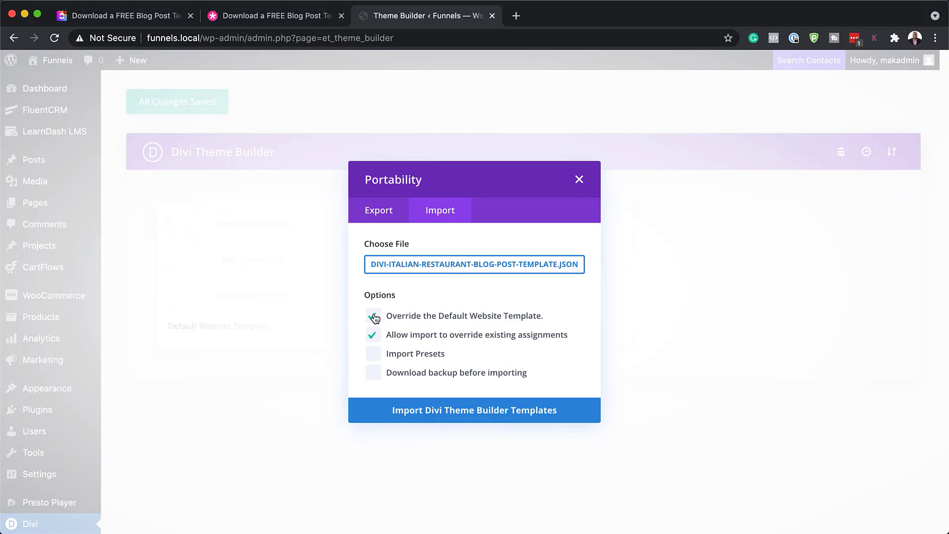
left_click(451, 412)
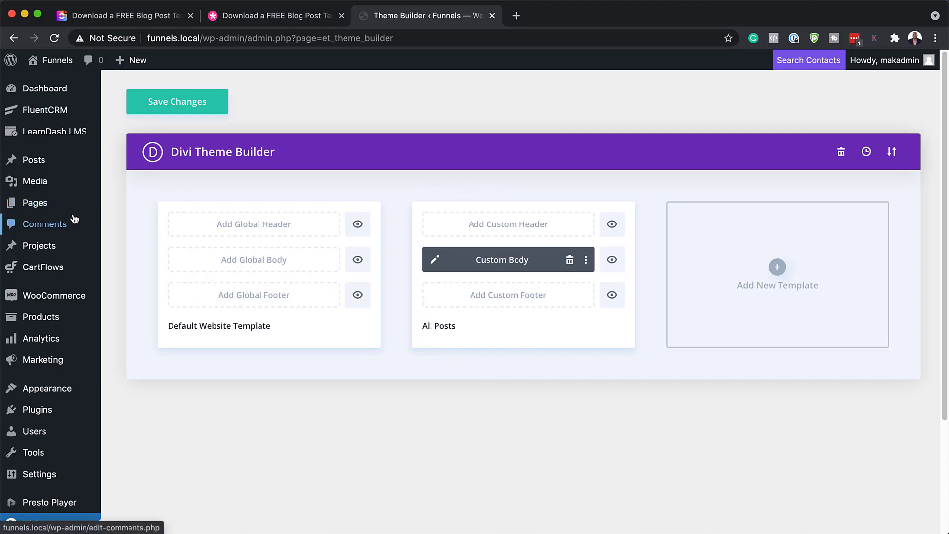
Step: Open the site's post list in a separate tab and view the "Hello world!" post's current layout down to the comment form
mouse_move(42, 164)
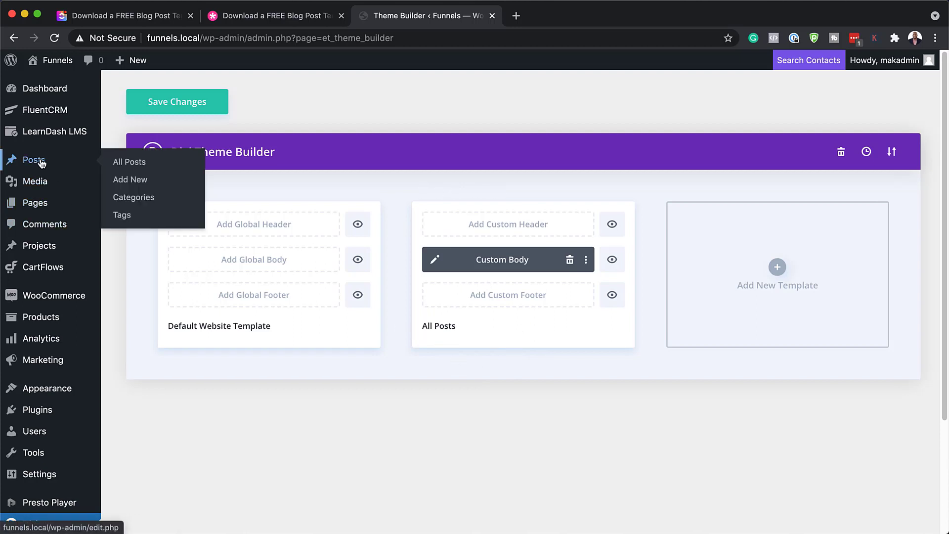
left_click(136, 165, "super")
left_click(586, 16)
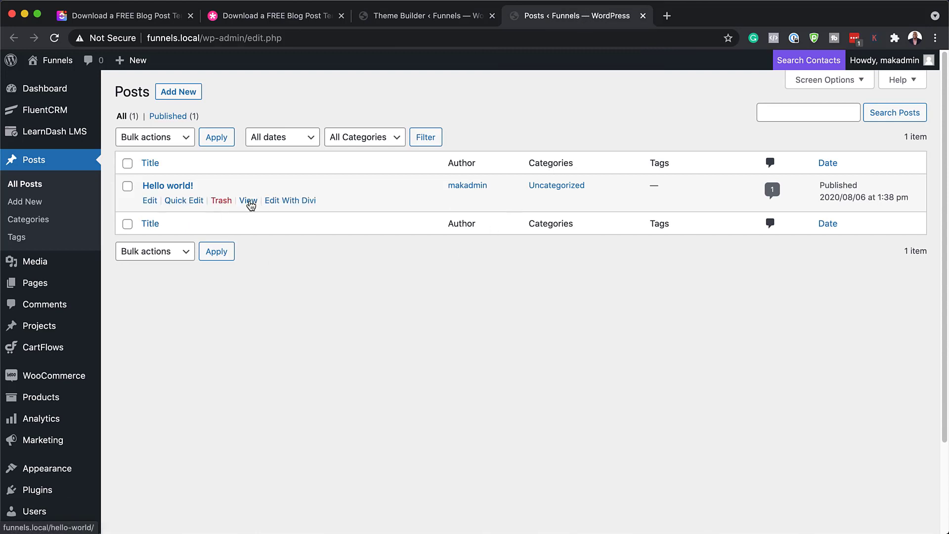
left_click(249, 204)
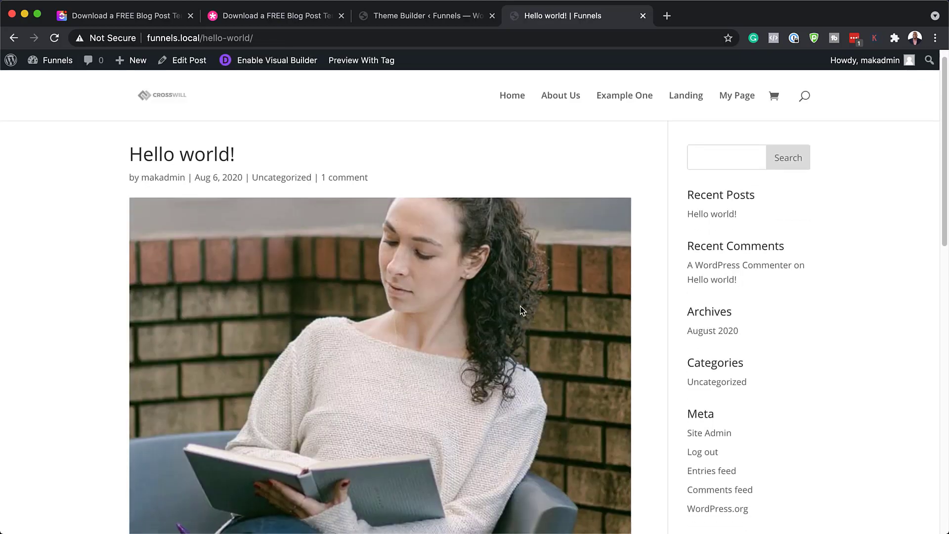
scroll(520, 305, "down", 7)
scroll(520, 306, "down", 7)
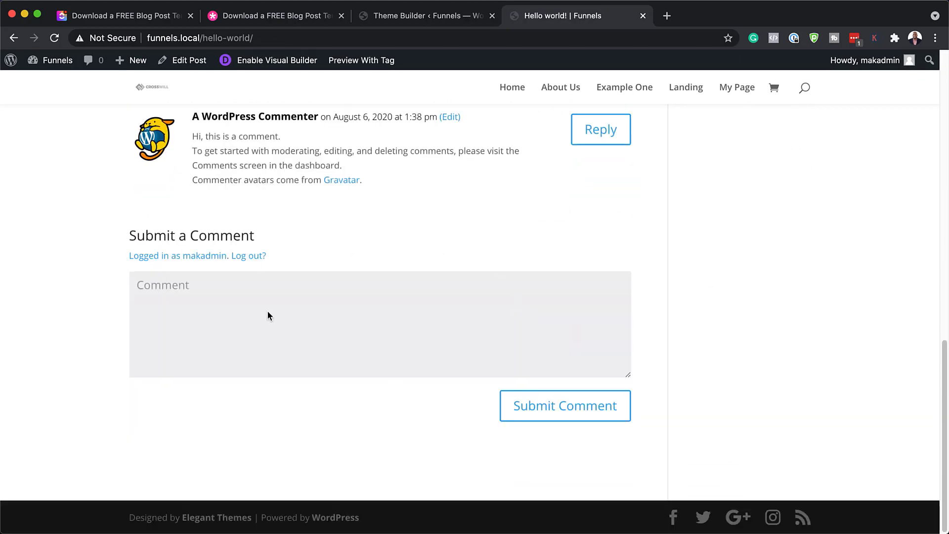
scroll(581, 316, "up", 15)
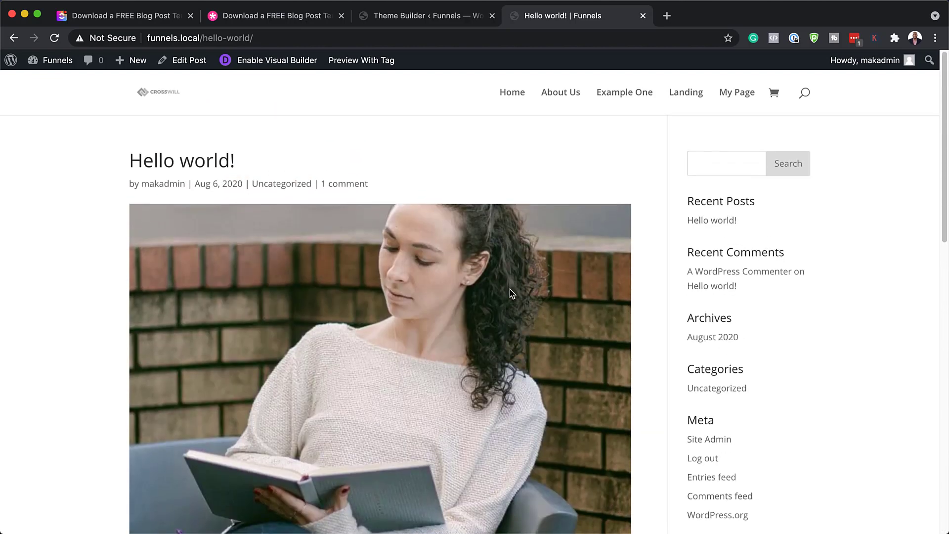
Step: Save the Theme Builder changes and reload the "Hello world!" post
left_click(456, 14)
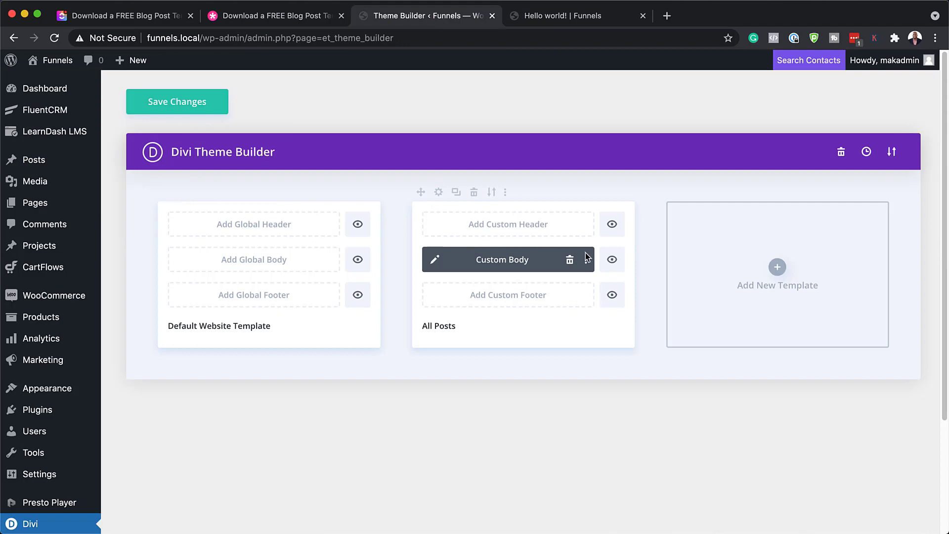
left_click(190, 104)
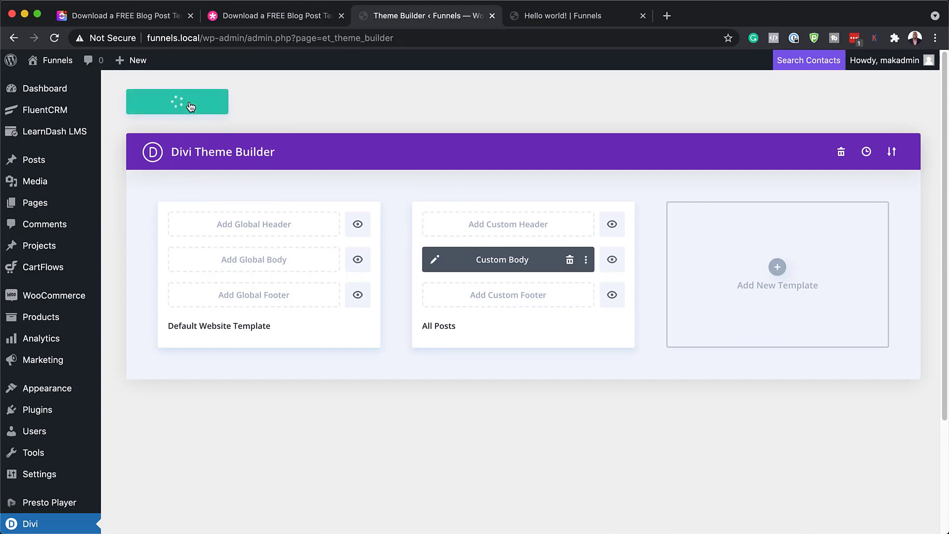
left_click(564, 16)
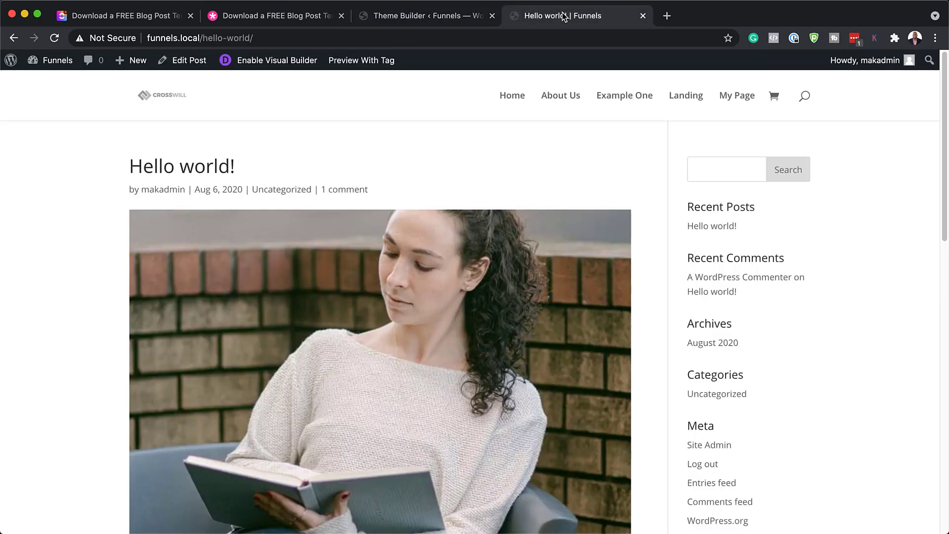
left_click(54, 38)
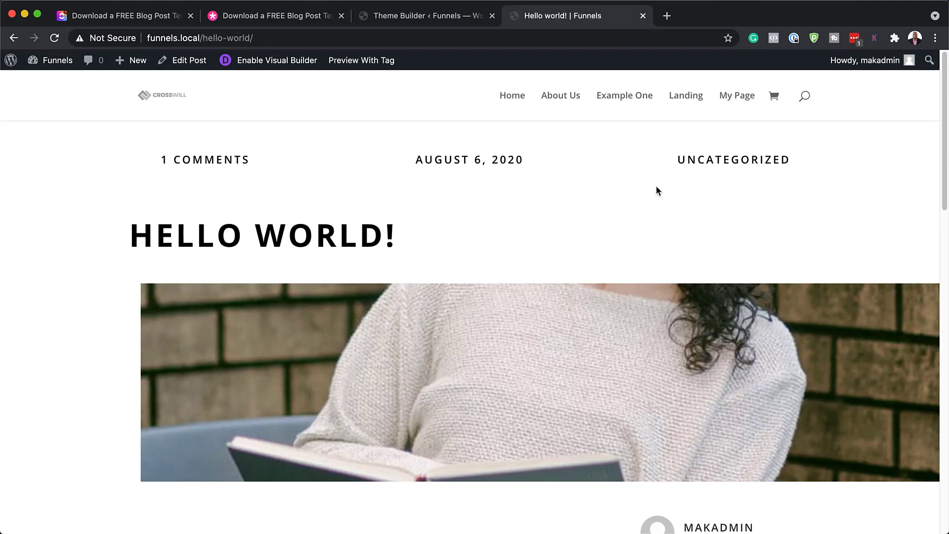
Step: Examine the restyled "Hello world!" post from its title to the footer and return to the Theme Builder
scroll(255, 229, "down", 5)
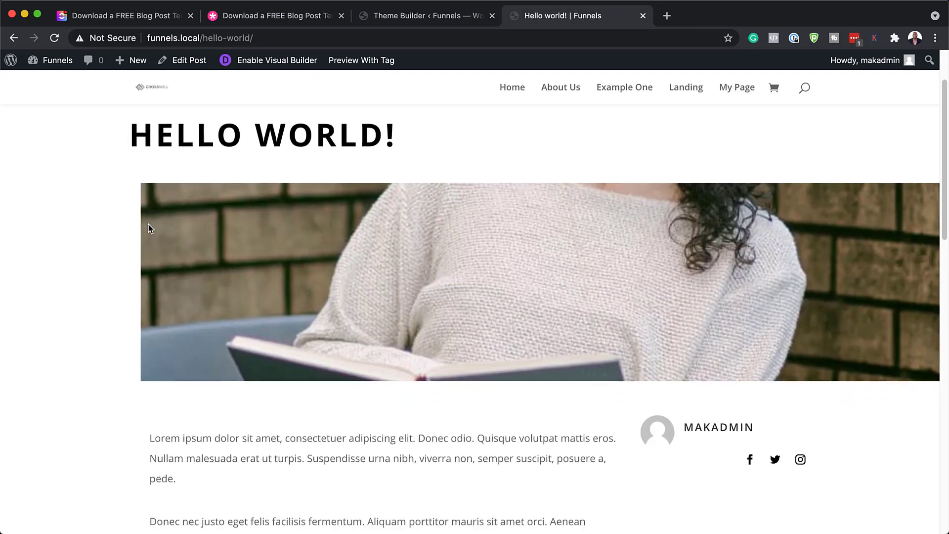
scroll(149, 224, "down", 3)
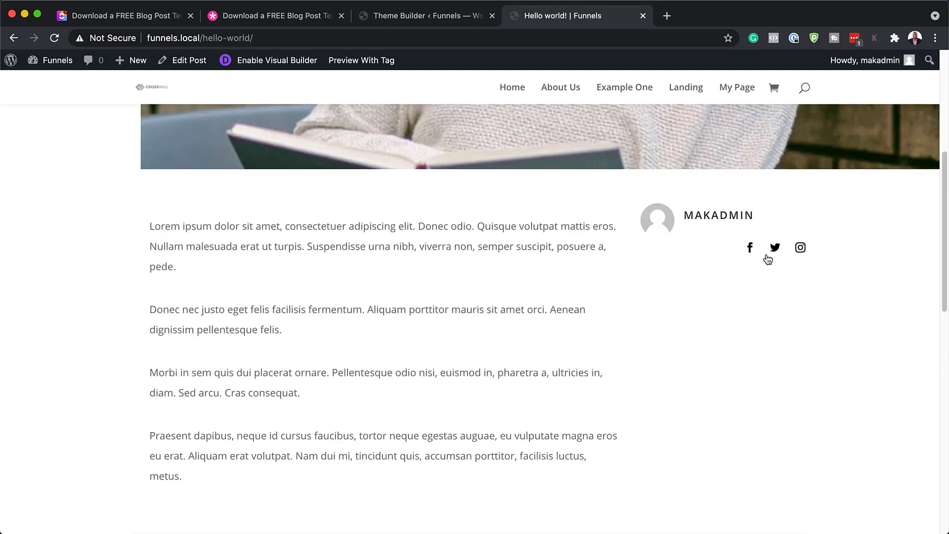
scroll(391, 278, "down", 4)
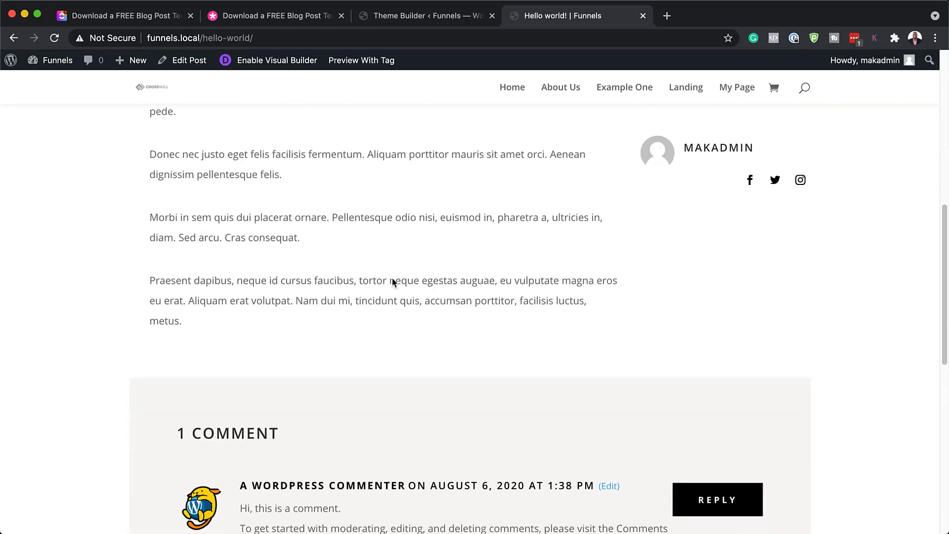
scroll(392, 280, "down", 6)
scroll(546, 302, "down", 4)
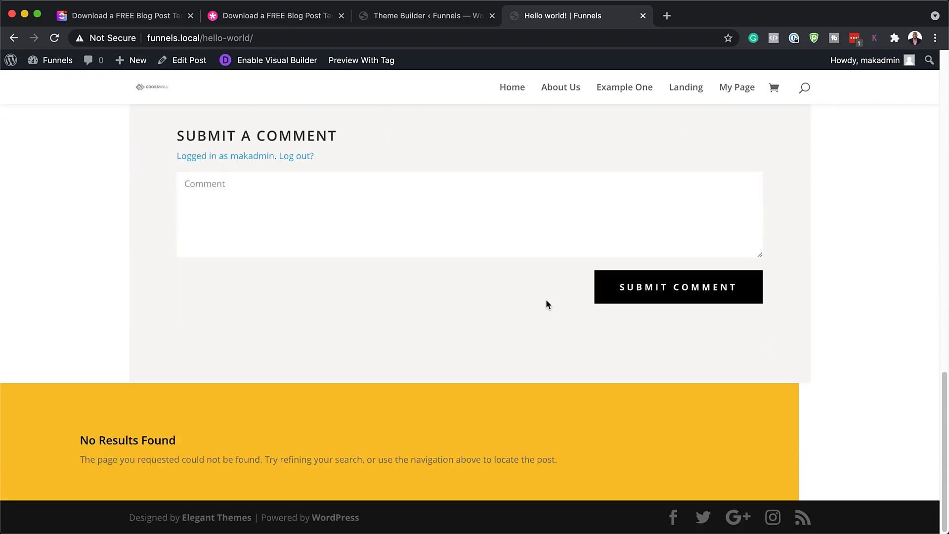
scroll(546, 300, "up", 15)
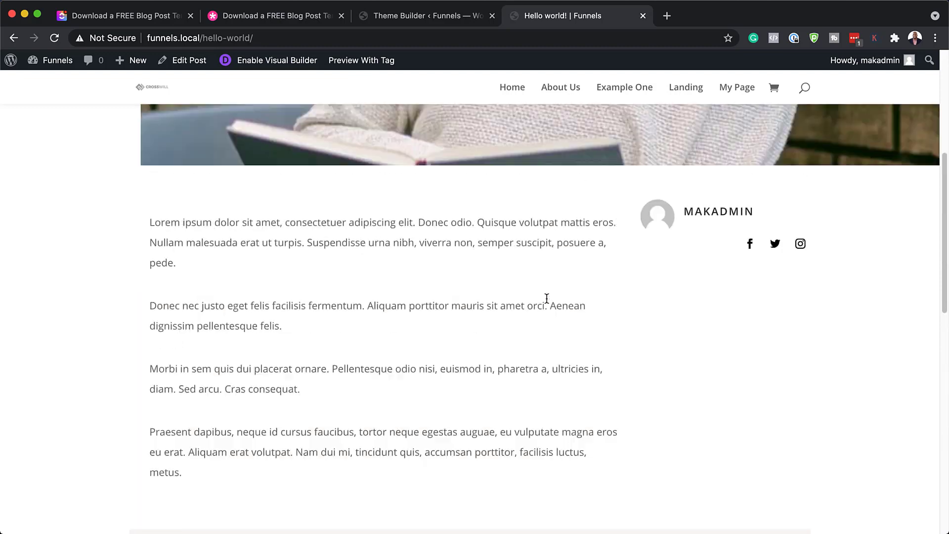
scroll(546, 298, "up", 5)
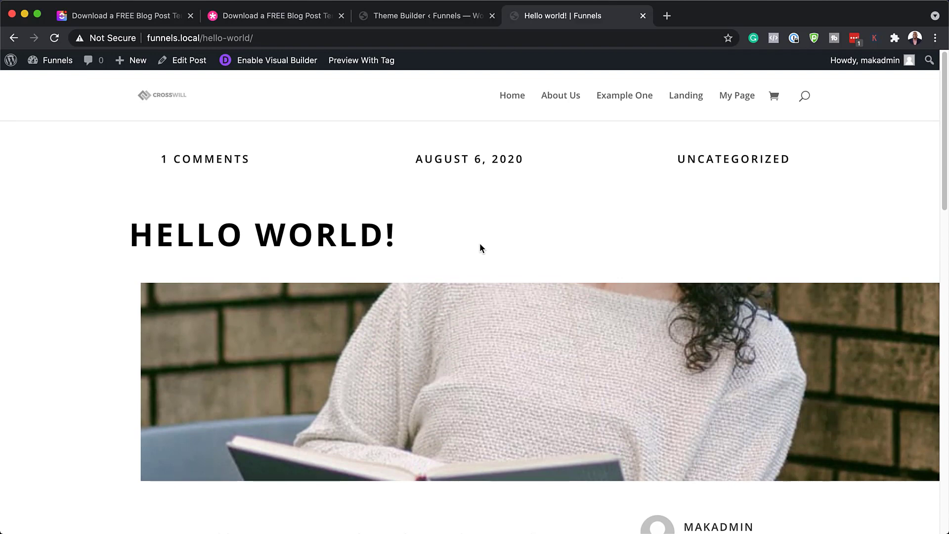
left_click(418, 16)
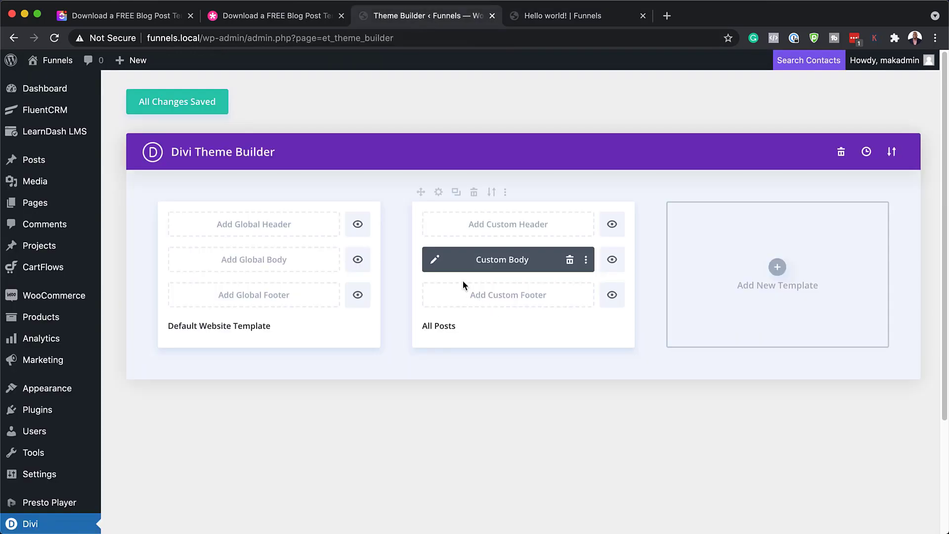
Step: Open the All Posts custom body for editing and set the dynamic post title's heading font to Poppins
left_click(436, 263)
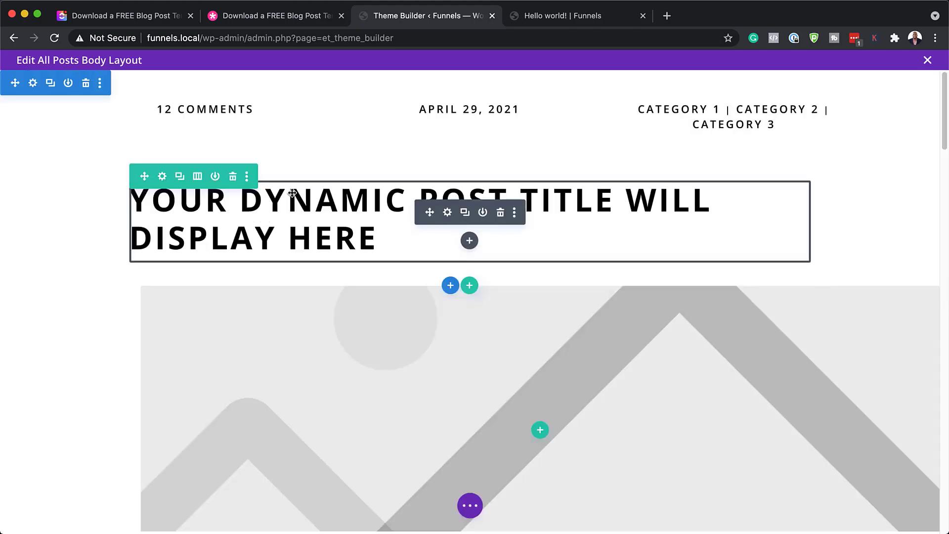
left_click(448, 213)
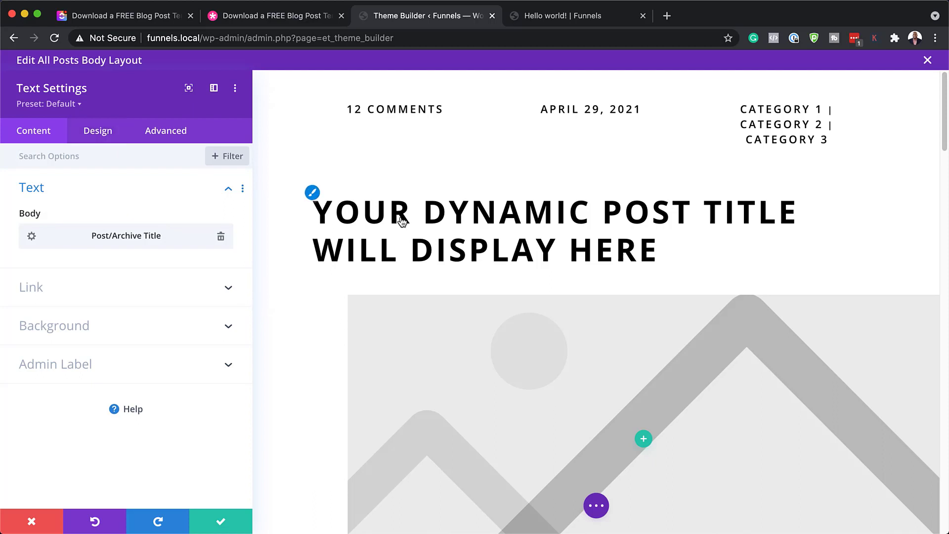
left_click(312, 193)
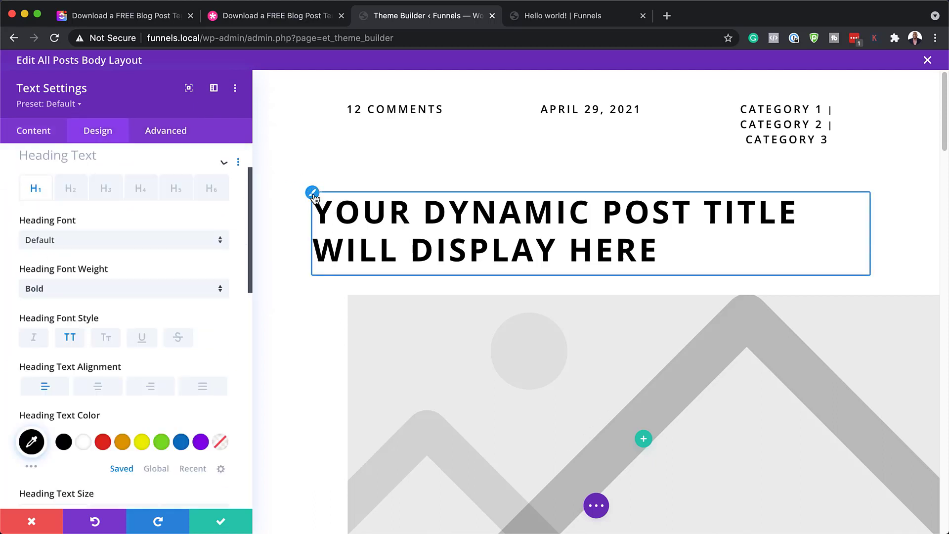
left_click(70, 252)
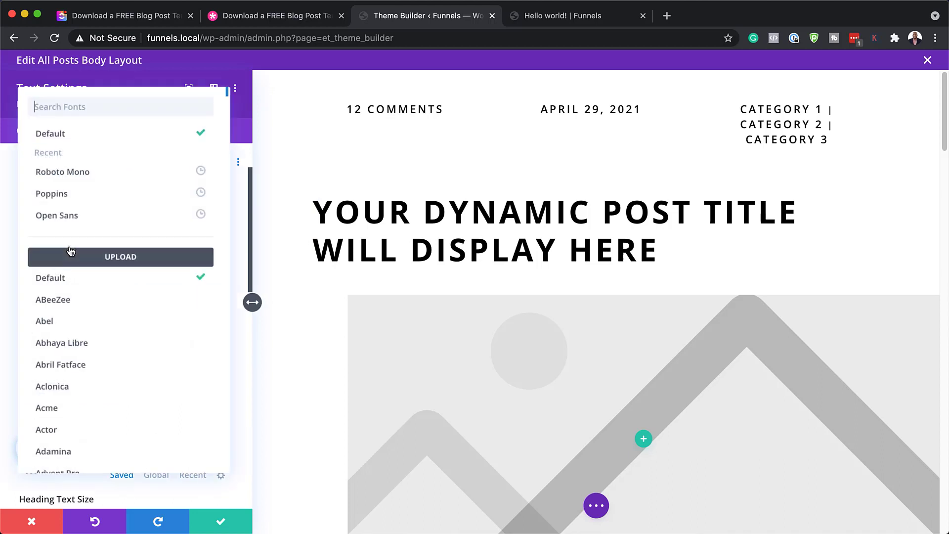
left_click(78, 196)
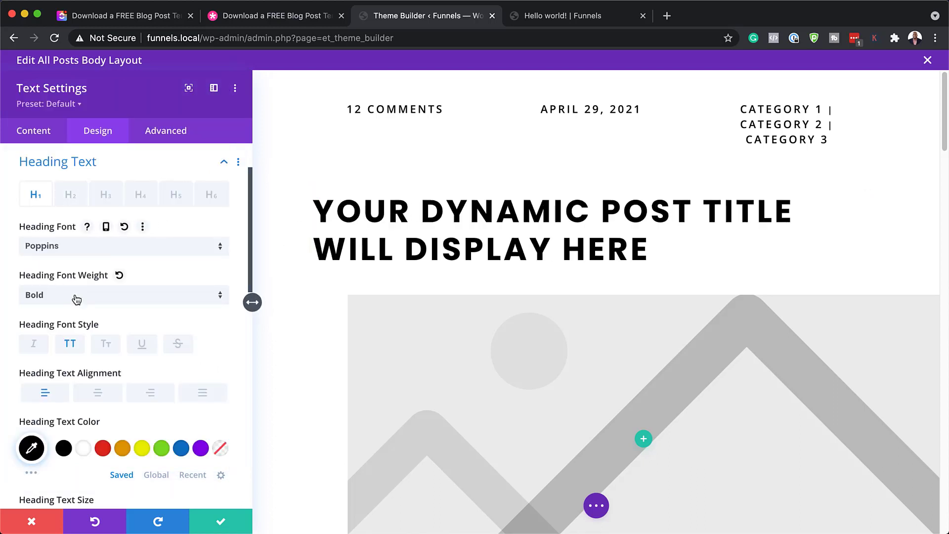
Step: Keep the post title's uppercase style, set its heading letter spacing to 2px and save the module settings
left_click(70, 346)
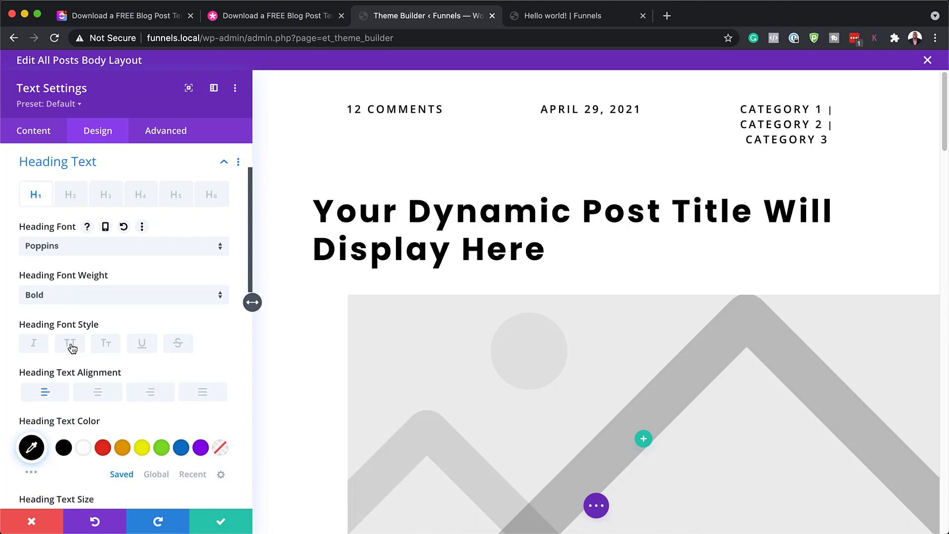
left_click(72, 346)
scroll(175, 342, "down", 3)
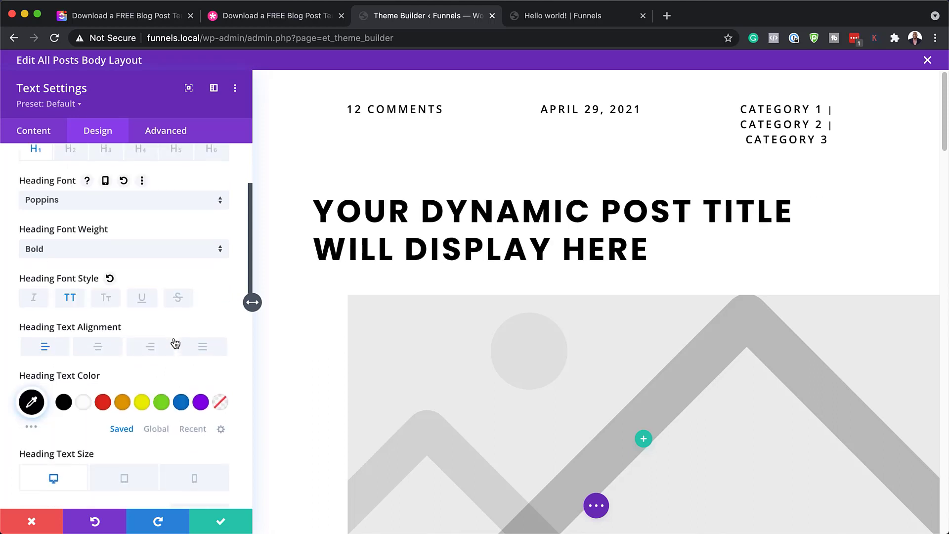
scroll(176, 342, "down", 4)
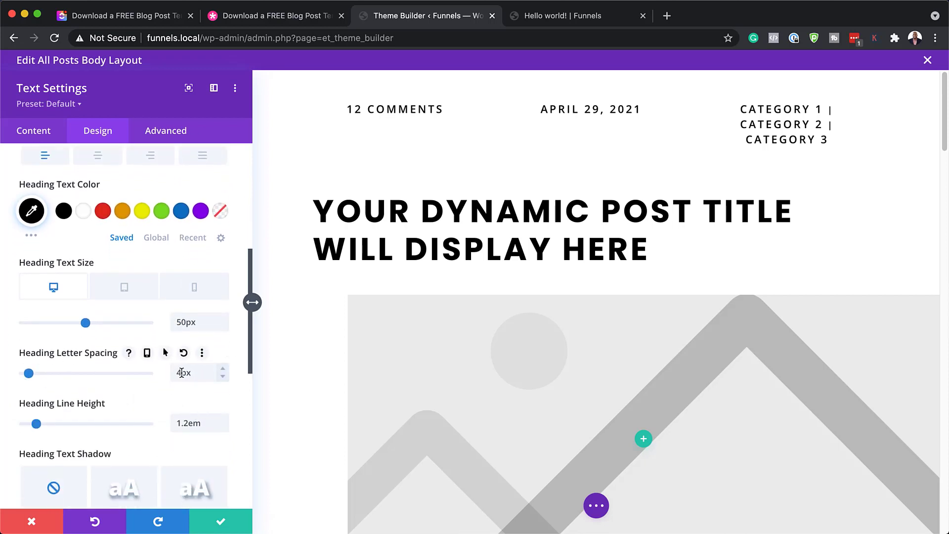
left_click_drag(181, 372, 165, 376)
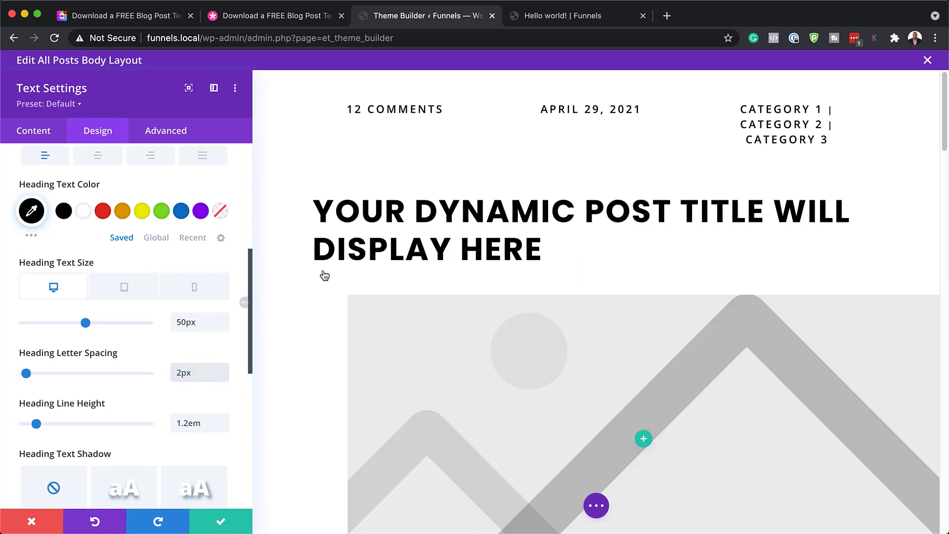
left_click(221, 522)
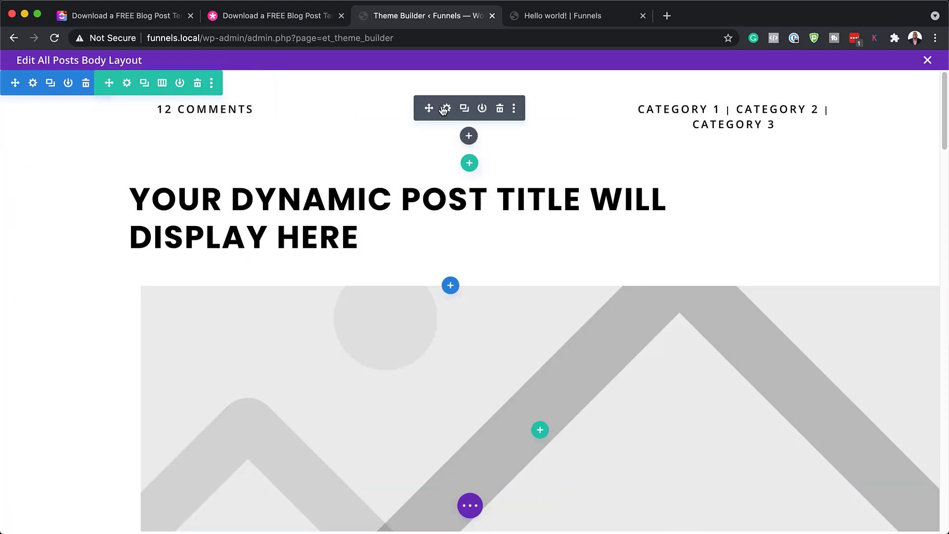
Step: Try Poppins as the text font of the post publish date module
left_click(447, 109)
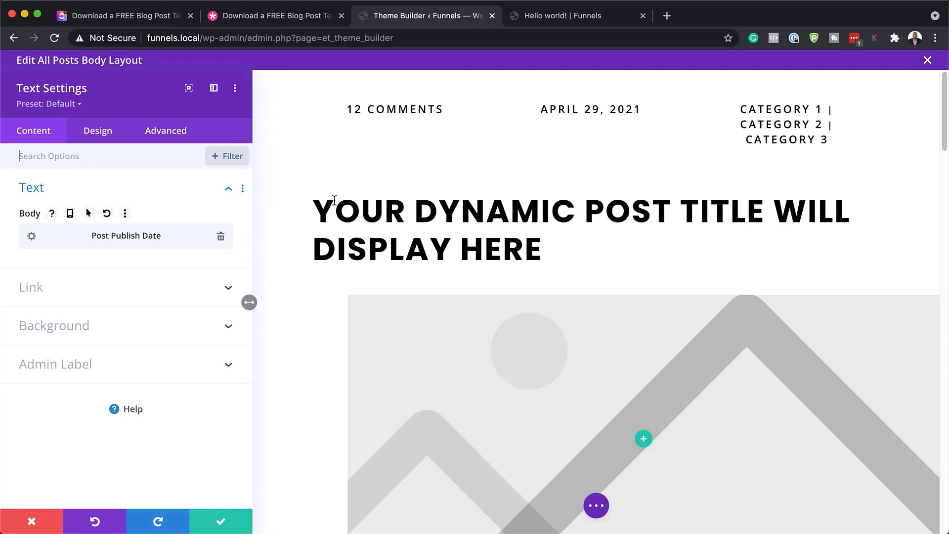
left_click(98, 132)
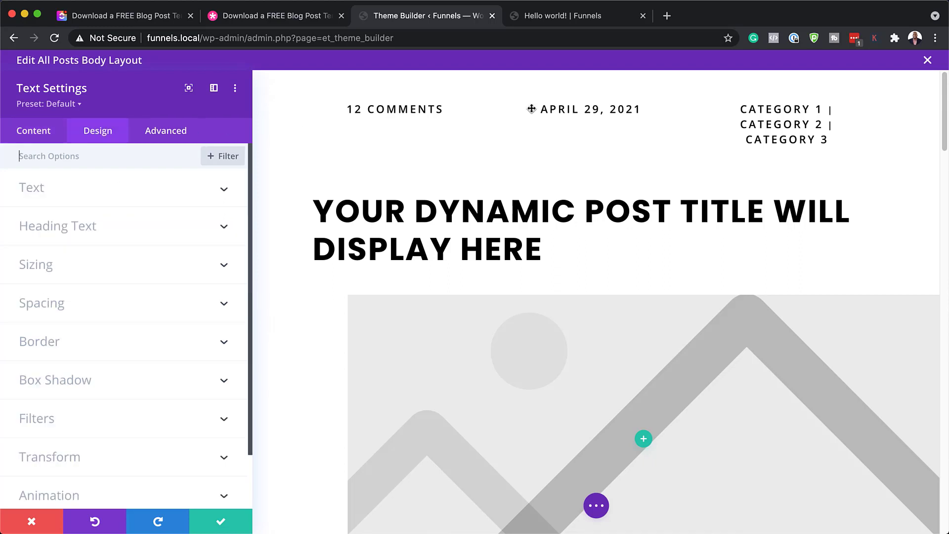
left_click(82, 199)
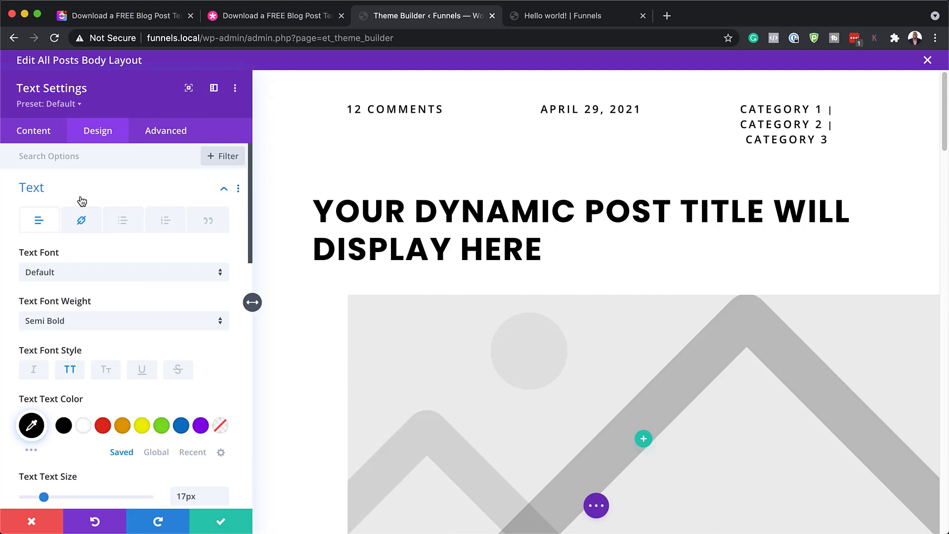
left_click(89, 273)
left_click(88, 197)
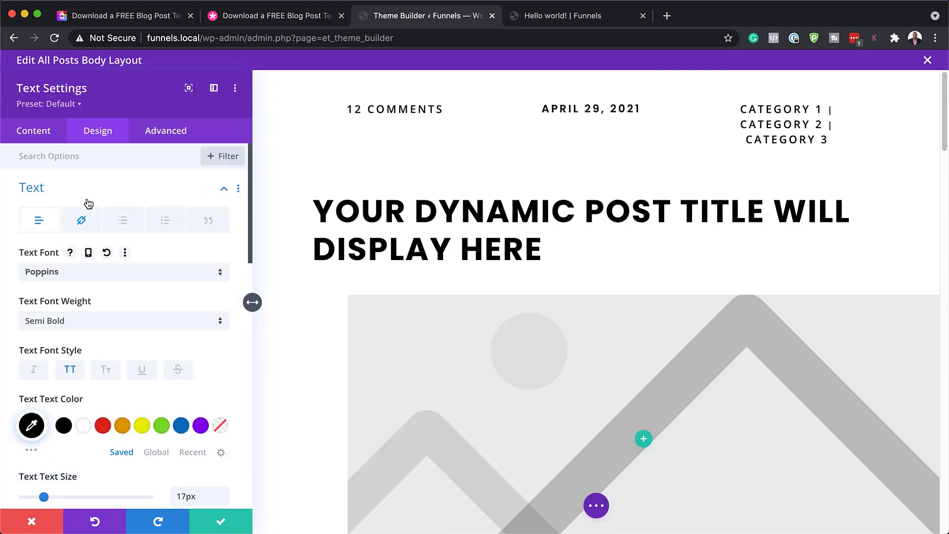
Step: Try red, purple and blue as the publish date's text color and return it to black
scroll(140, 354, "down", 2)
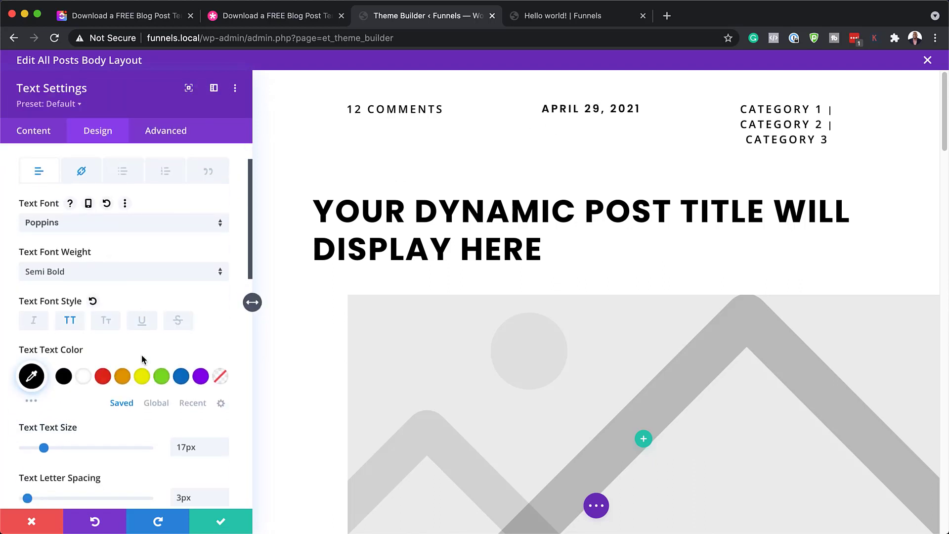
left_click(104, 380)
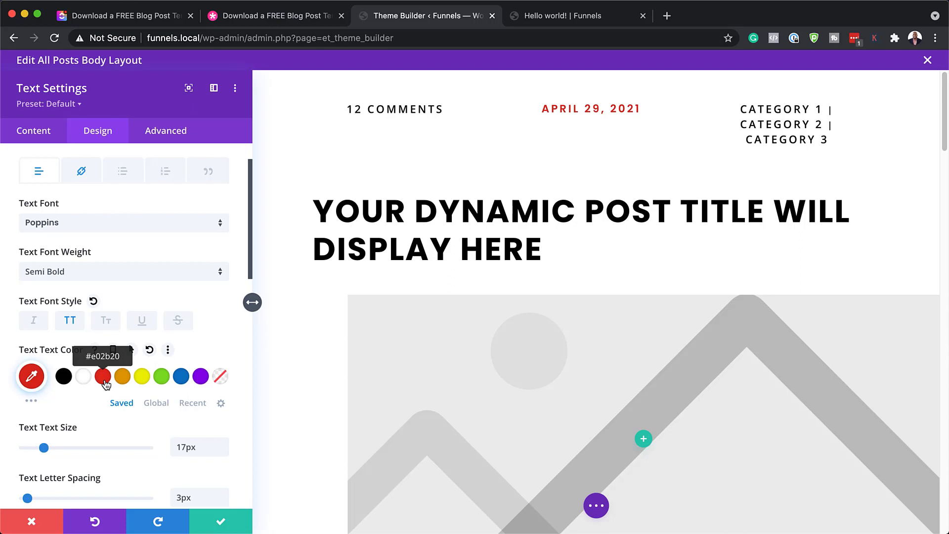
left_click(201, 377)
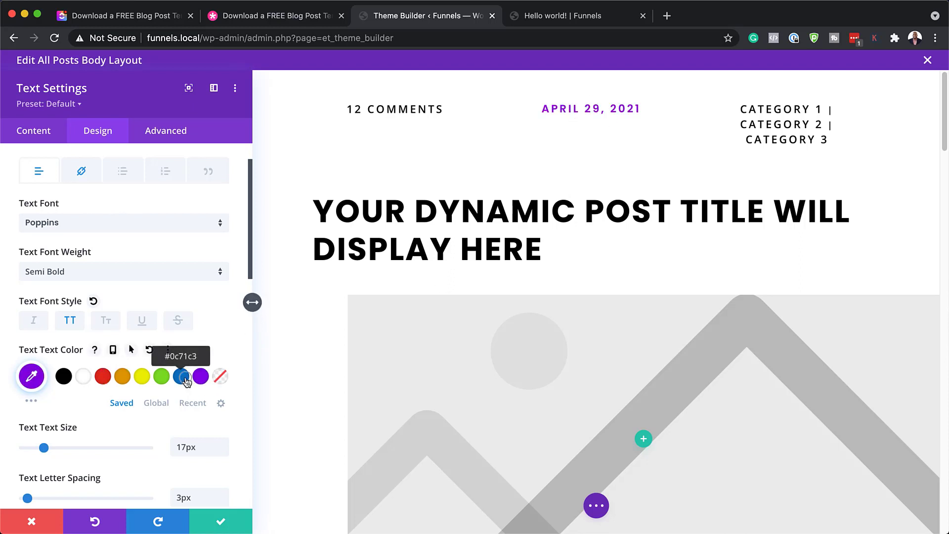
left_click(181, 376)
left_click(63, 376)
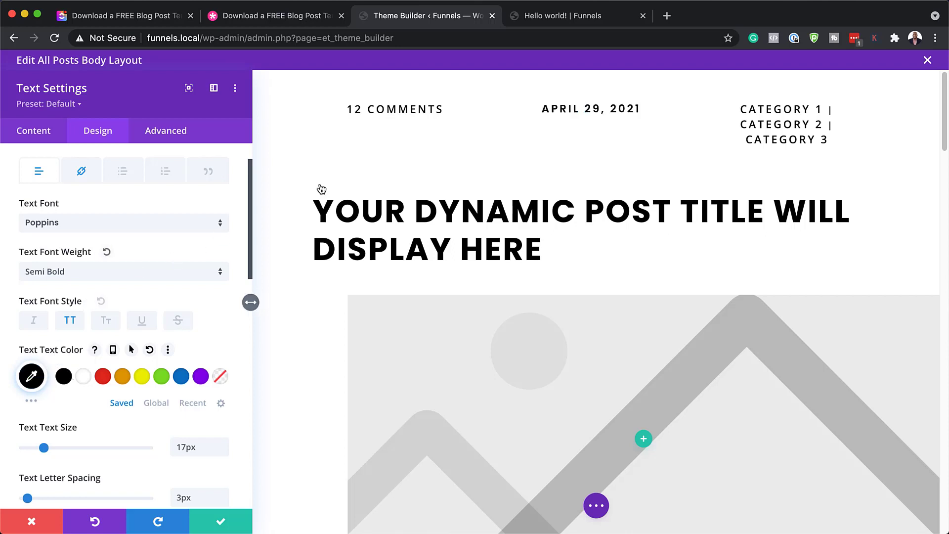
Step: Try the Ultra Bold font weight on the publish date and discard the module's changes
left_click(78, 278)
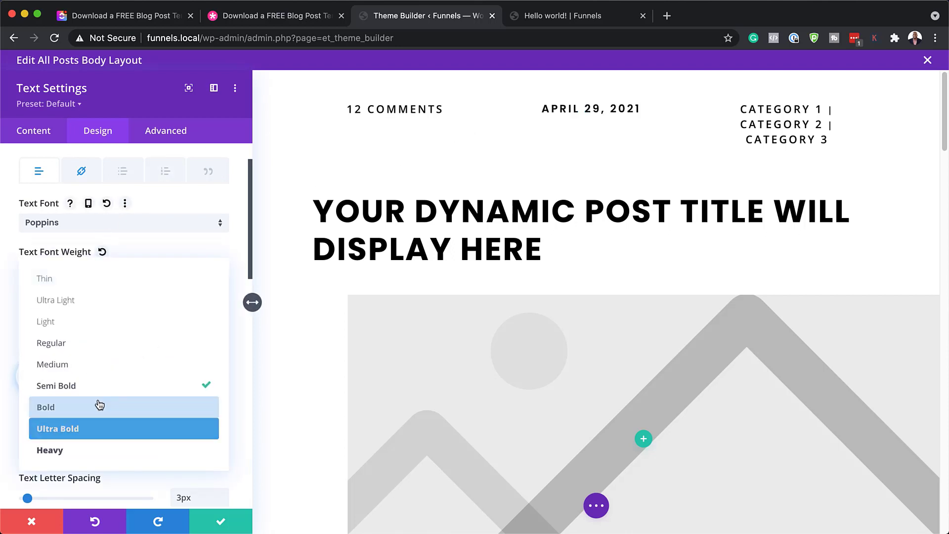
left_click(94, 428)
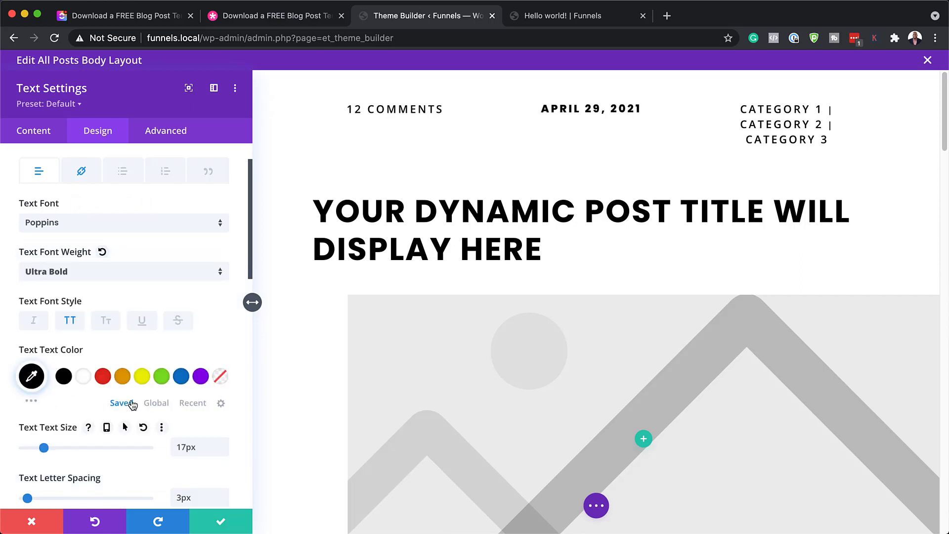
left_click(31, 521)
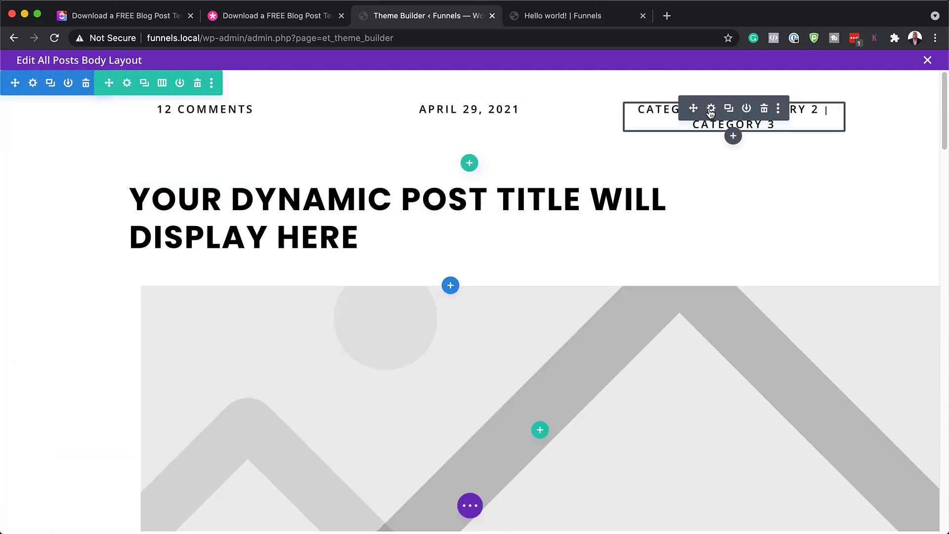
Step: Try Poppins as the post categories' text font, look through the remaining text options and discard the changes
left_click(712, 109)
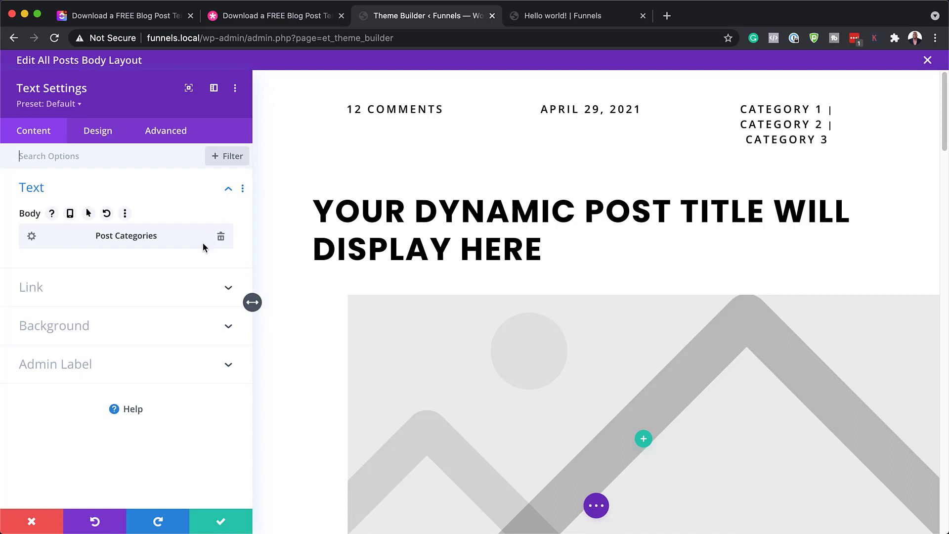
left_click(100, 134)
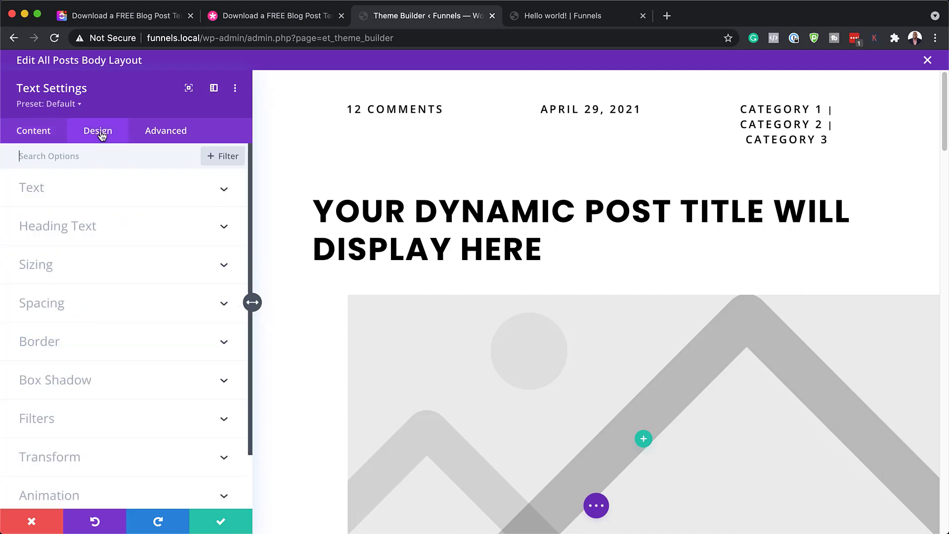
left_click(56, 195)
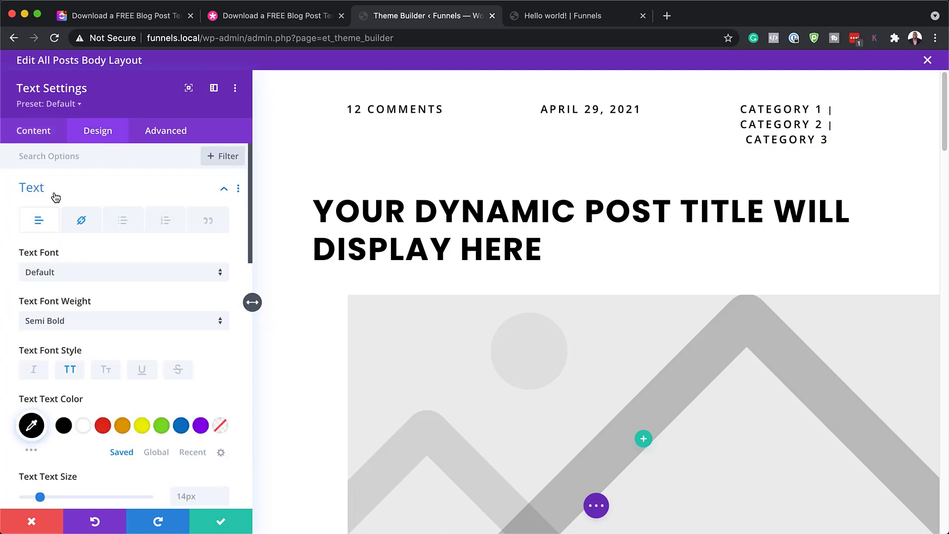
left_click(67, 276)
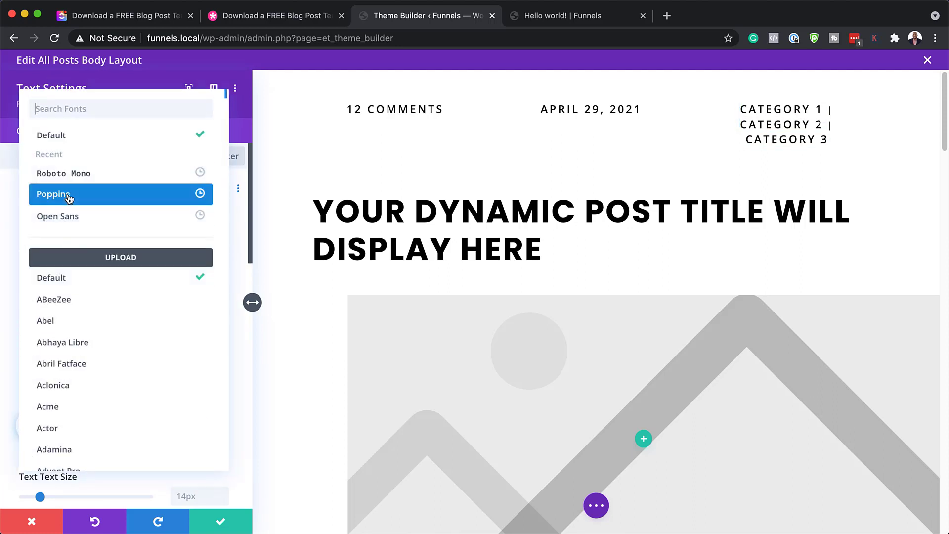
left_click(69, 194)
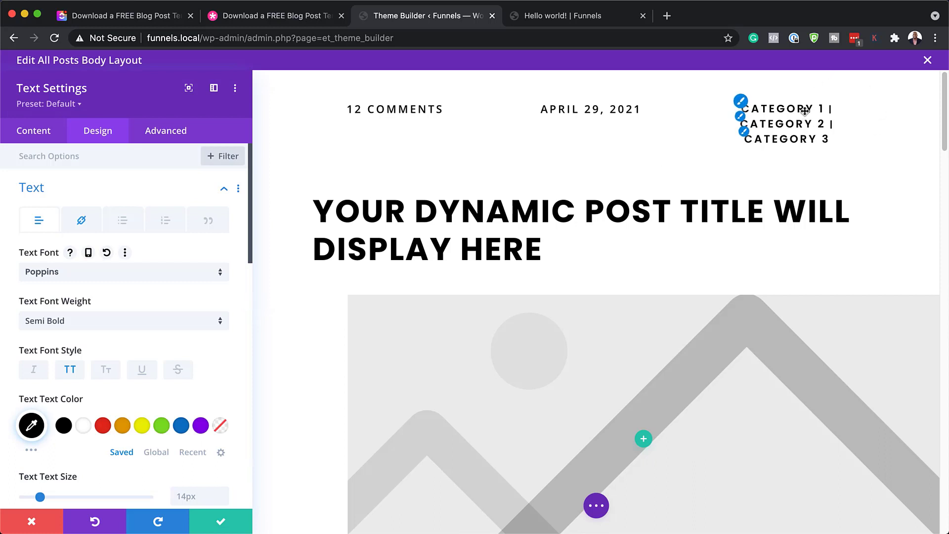
scroll(124, 389, "down", 3)
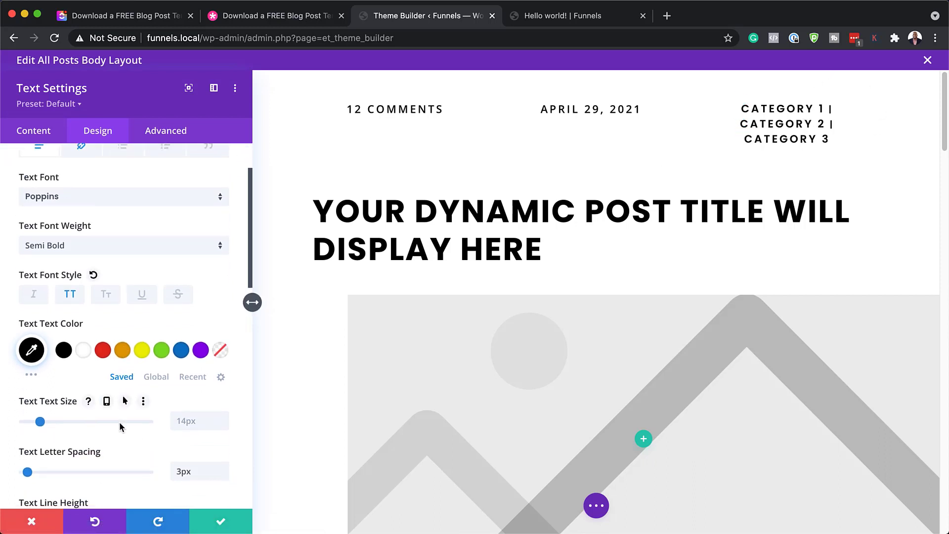
scroll(121, 428, "down", 4)
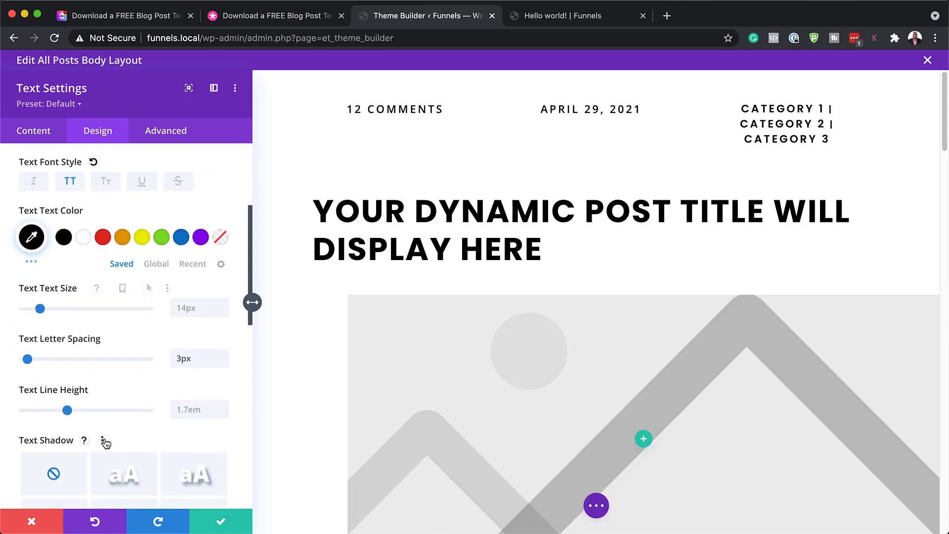
left_click(41, 522)
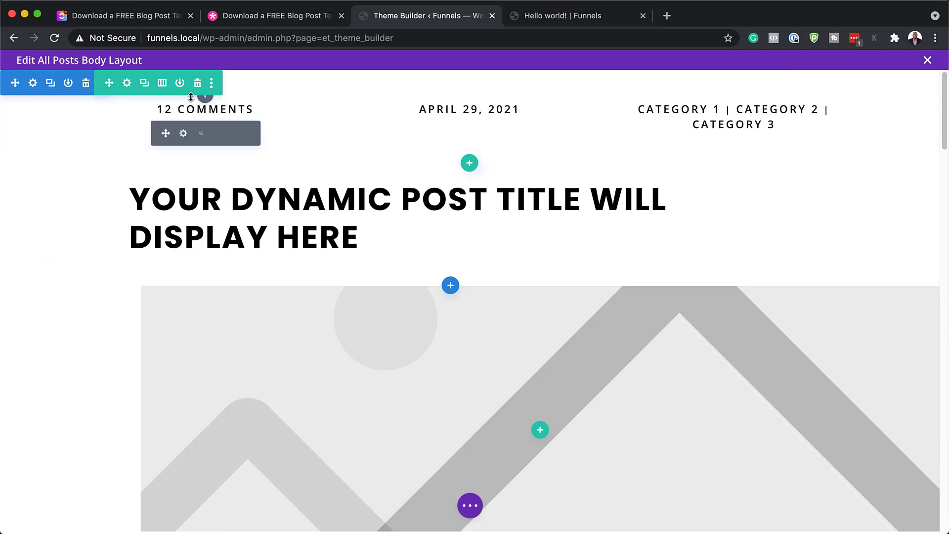
Step: Try black and then light grey #f2f2f2 as the background color of the row with comments, date and categories
left_click(127, 84)
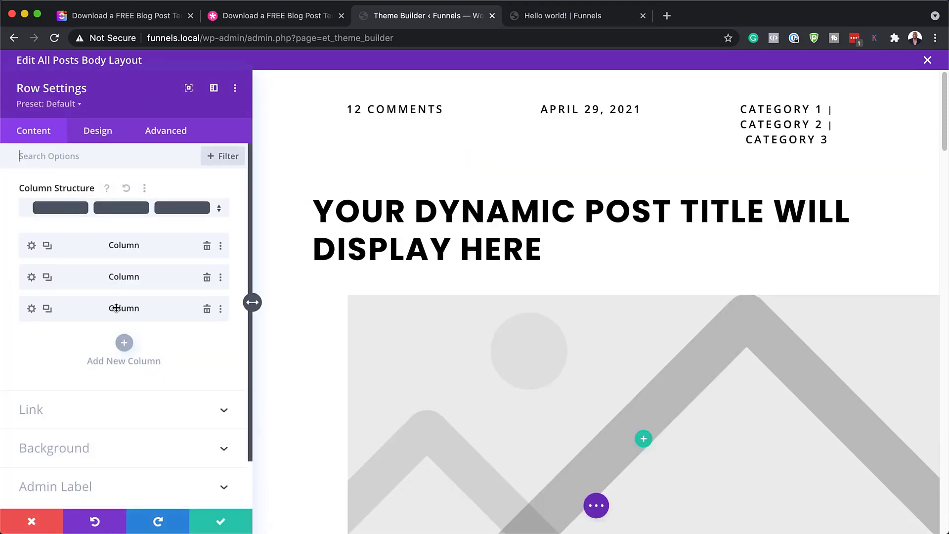
left_click(73, 453)
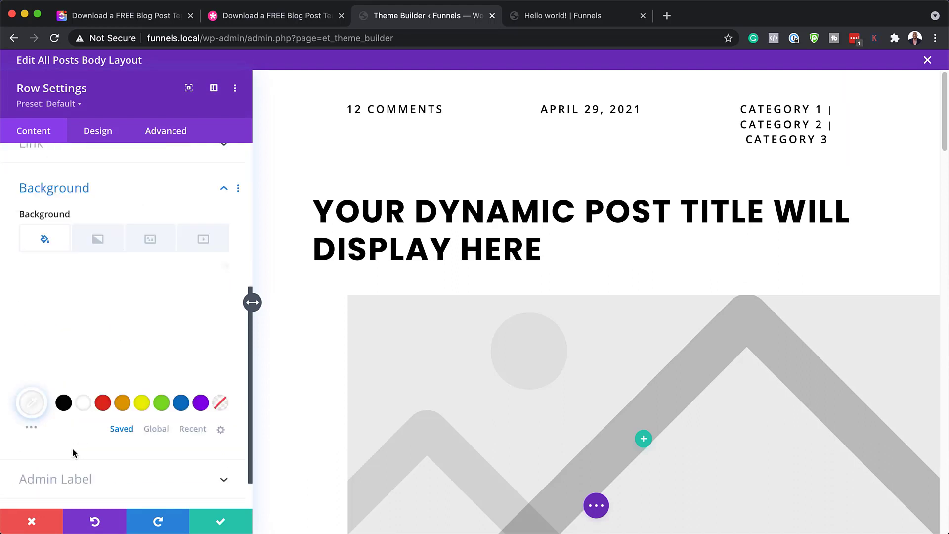
left_click(63, 402)
left_click(75, 330)
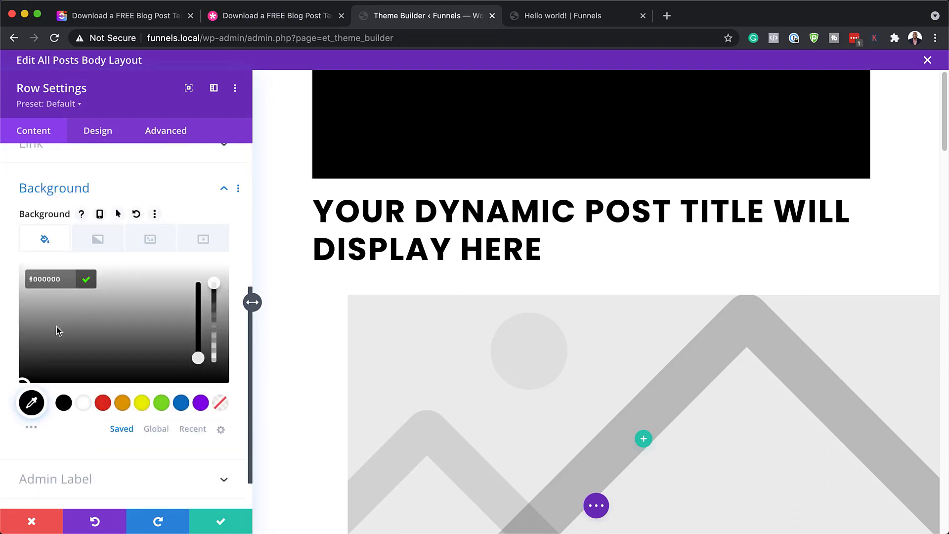
left_click_drag(56, 326, 7, 272)
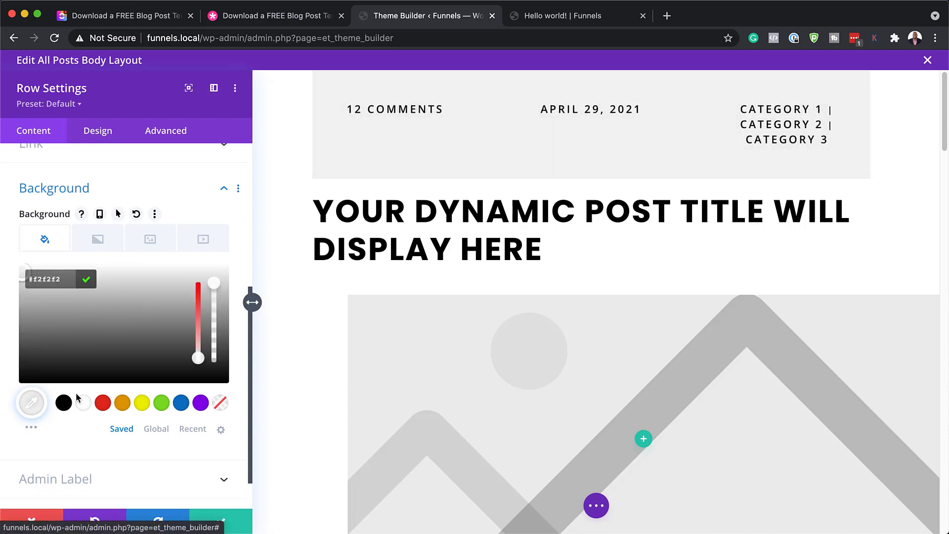
Step: Try orange #e09a02 as the row's background, soften it to beige #e0cfaf, and discard the row's changes
left_click(119, 403)
left_click(75, 304)
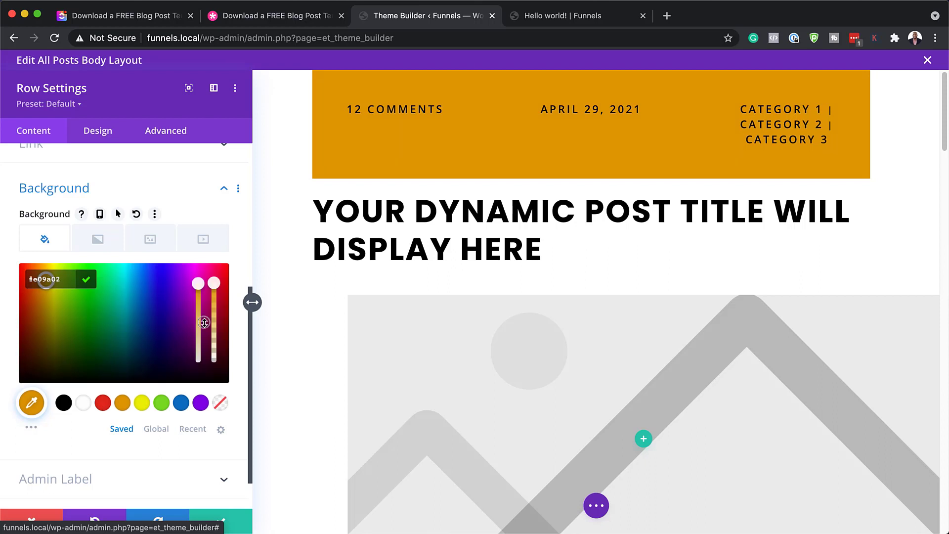
left_click_drag(204, 322, 207, 352)
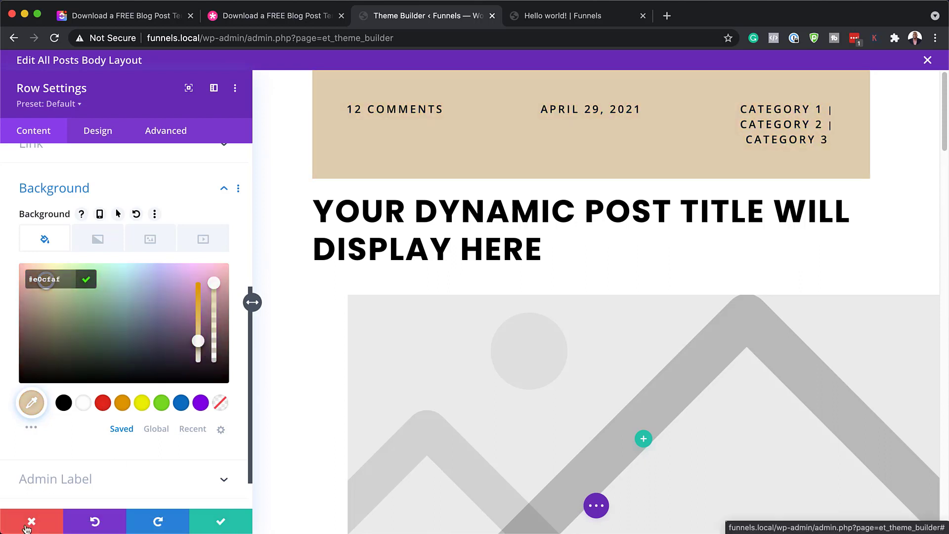
left_click(30, 524)
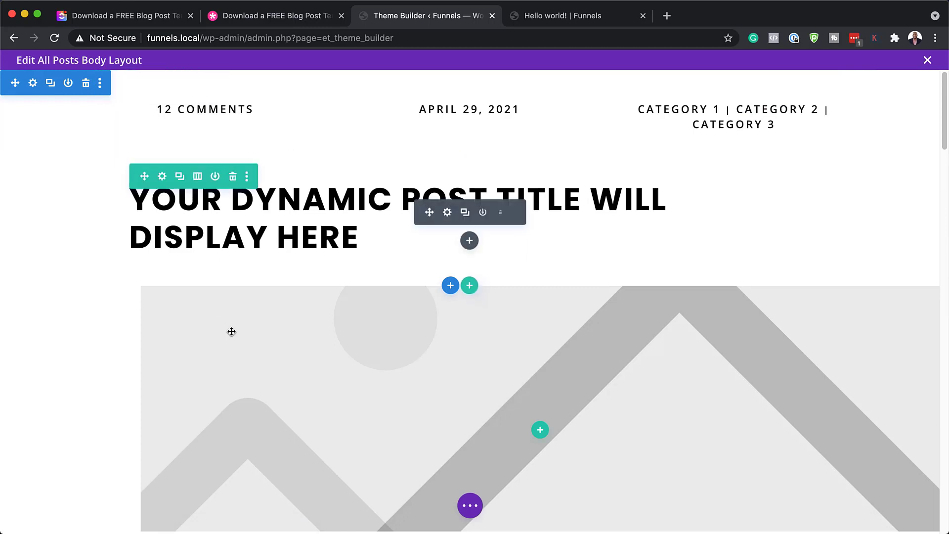
Step: Set the background image size of the featured image section to Fit, review the remaining image options and save the section
scroll(260, 360, "down", 3)
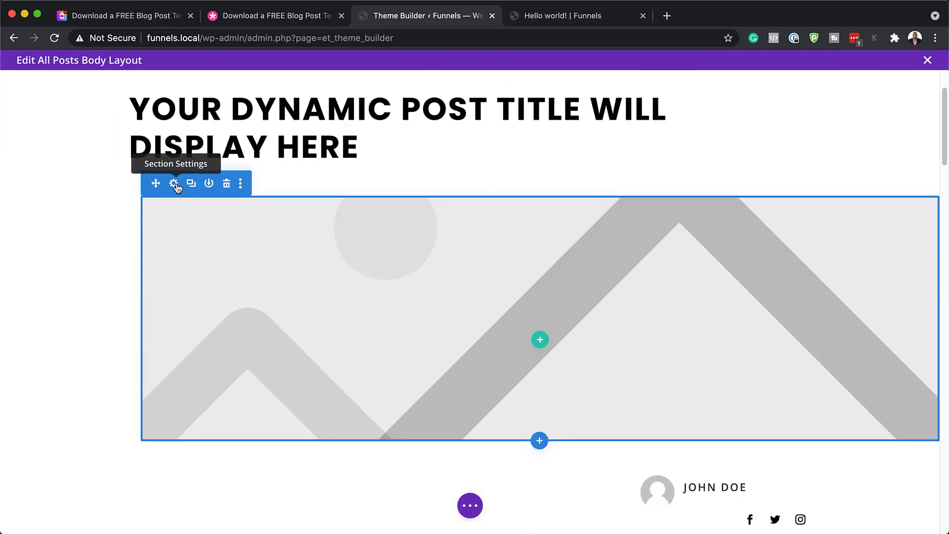
left_click(174, 184)
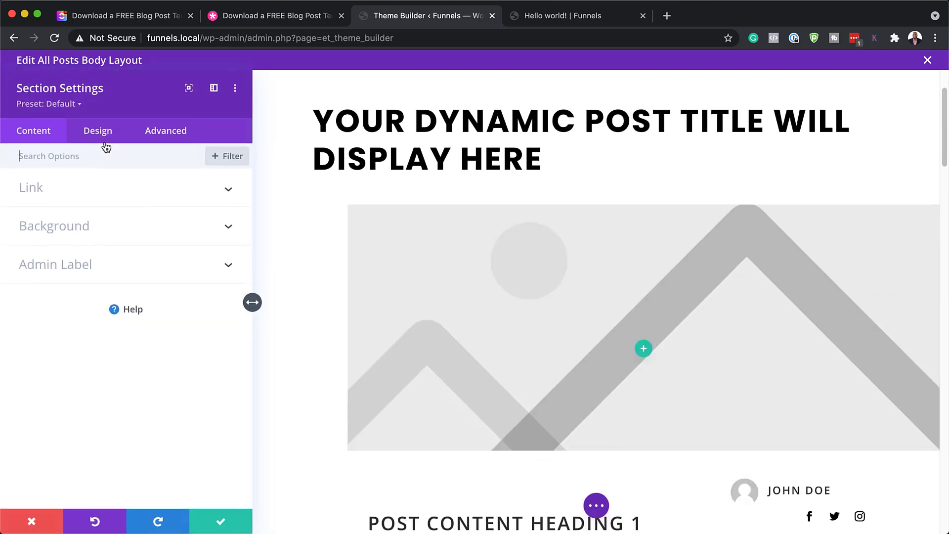
left_click(77, 228)
left_click(154, 213)
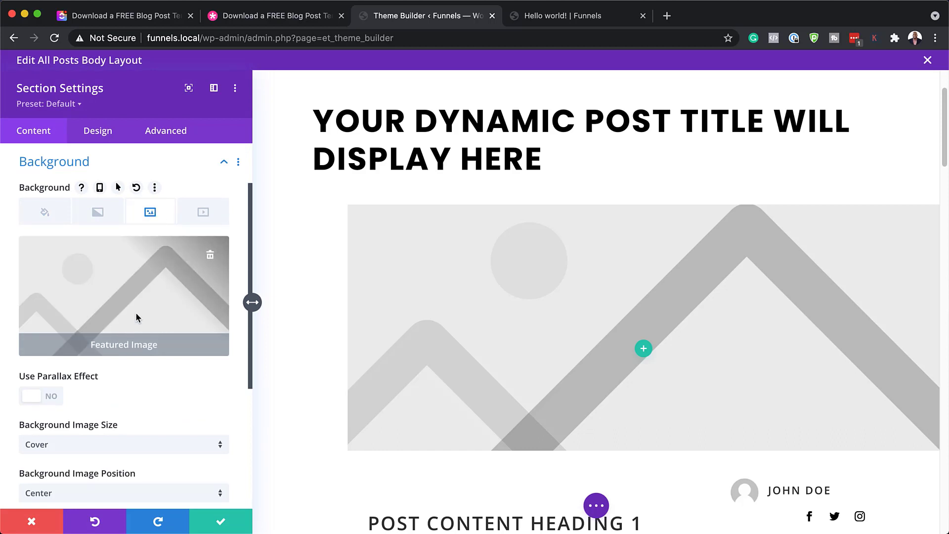
scroll(164, 387, "down", 1)
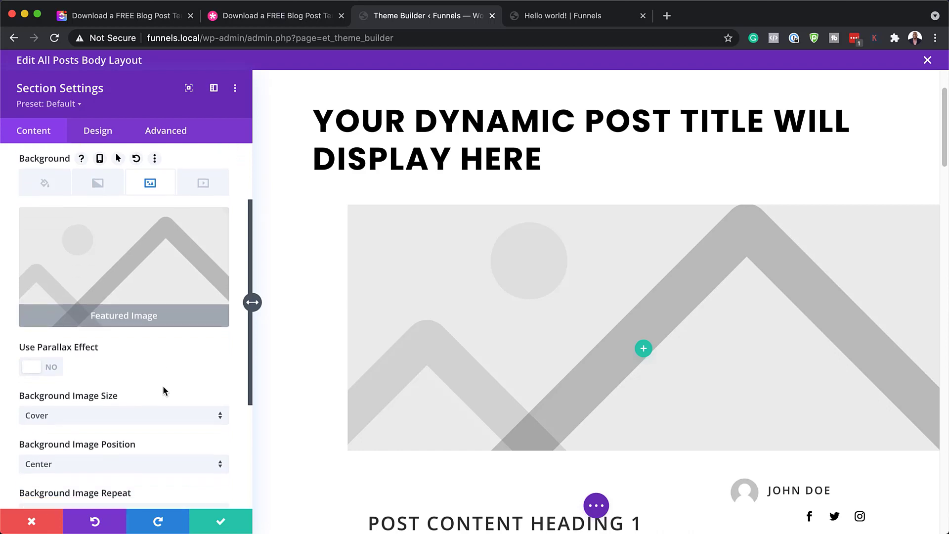
left_click(97, 420)
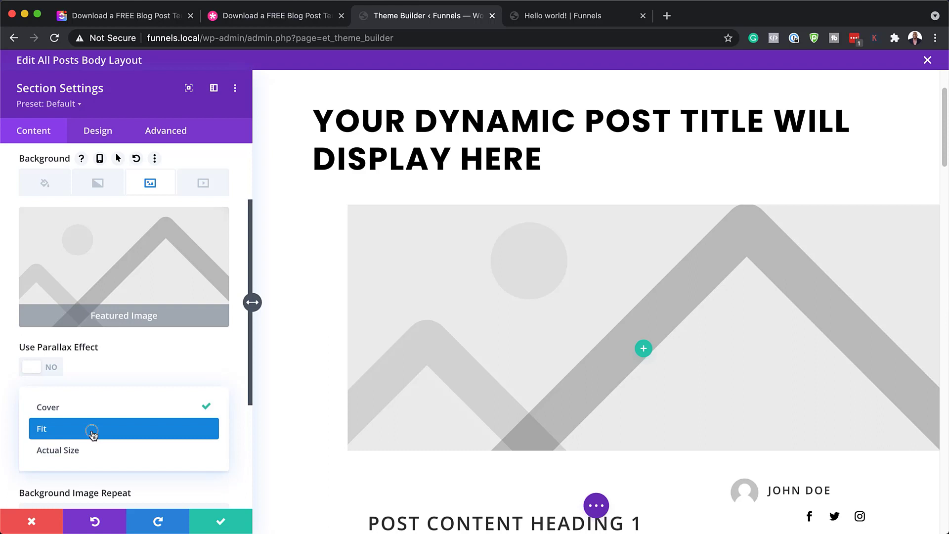
left_click(92, 431)
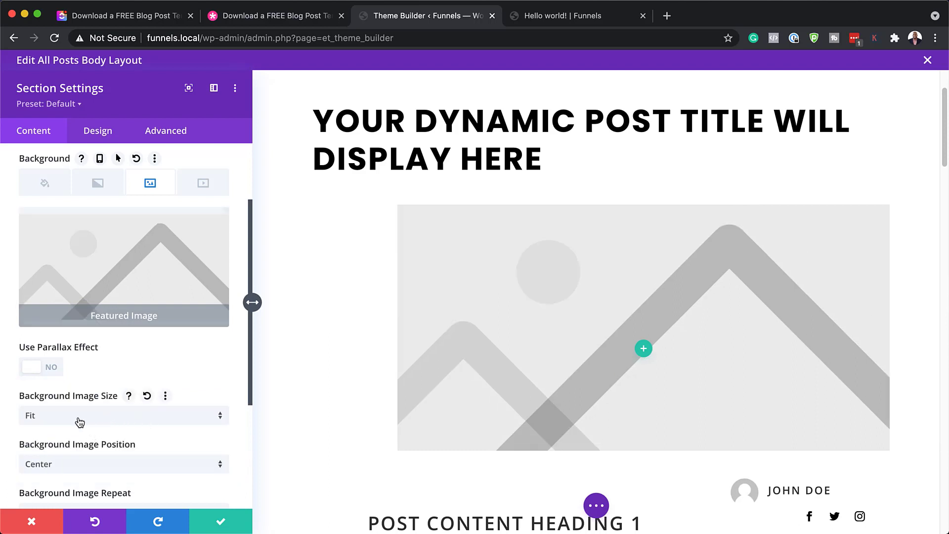
scroll(163, 422, "down", 3)
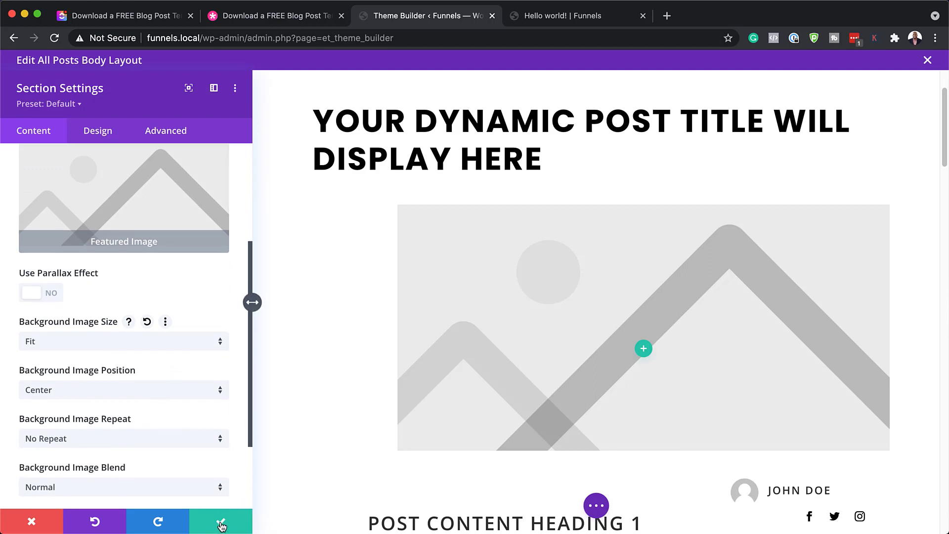
scroll(200, 419, "down", 2)
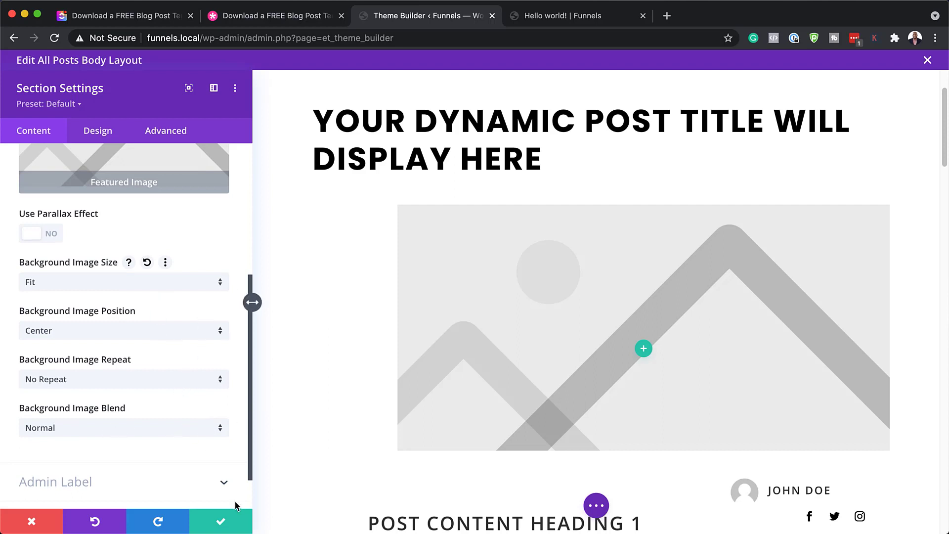
scroll(162, 354, "up", 5)
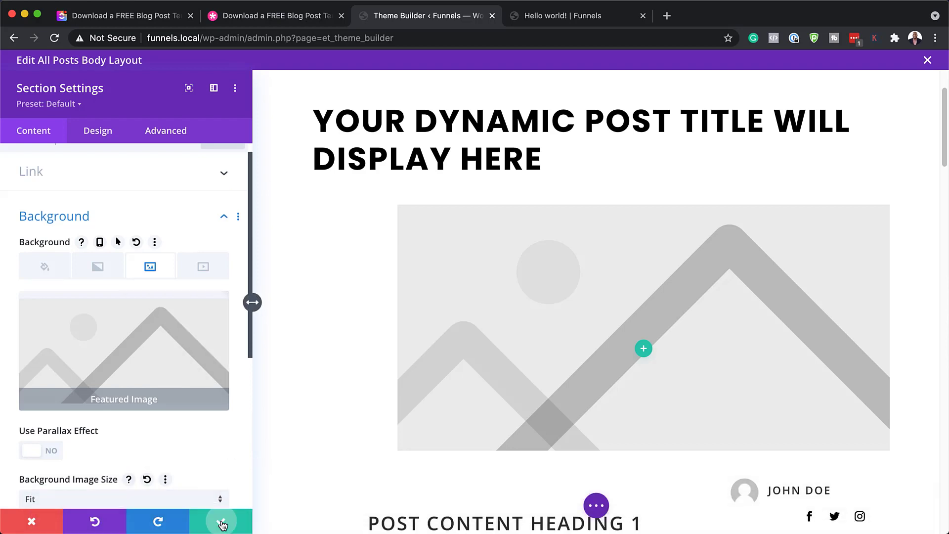
left_click(224, 523)
Step: Try the Bold font weight and 1px letter spacing on Heading 1 of the post content module
scroll(373, 421, "down", 5)
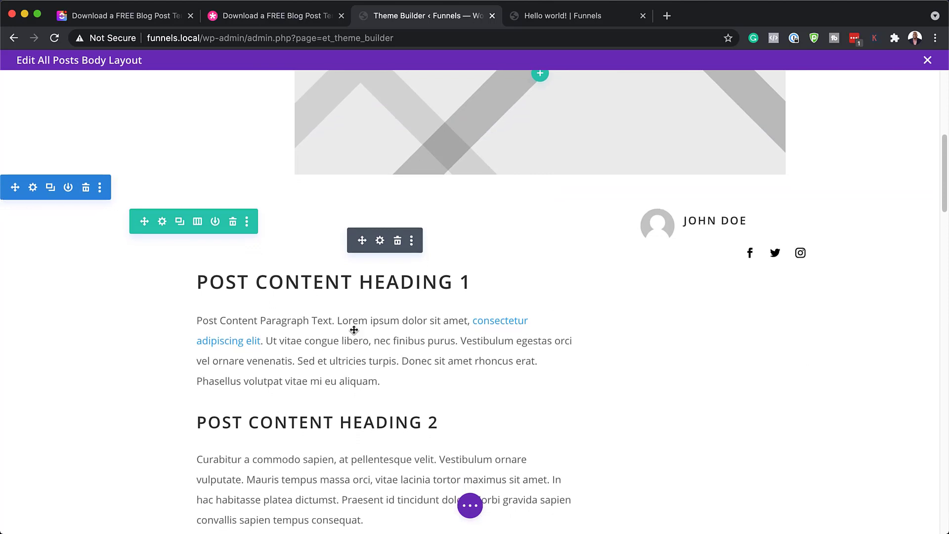
scroll(354, 316, "down", 1)
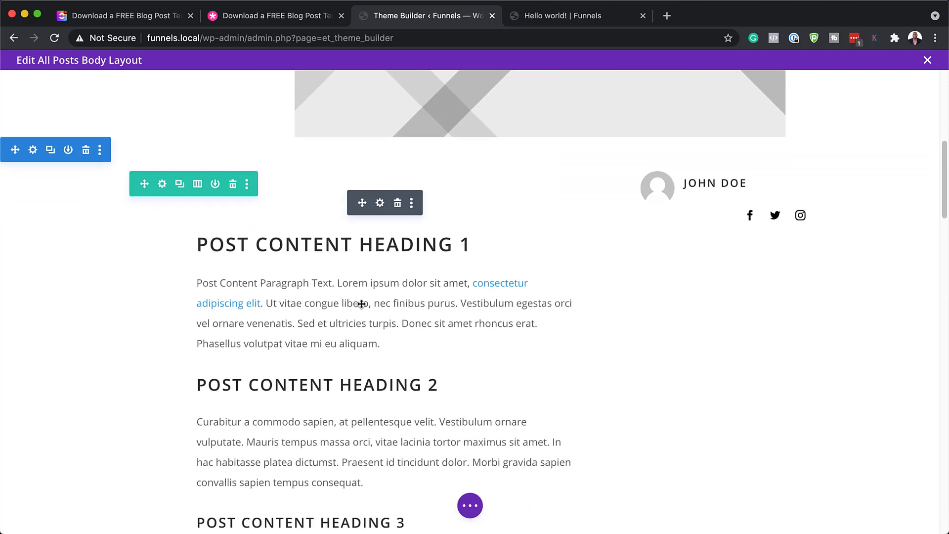
left_click(381, 204)
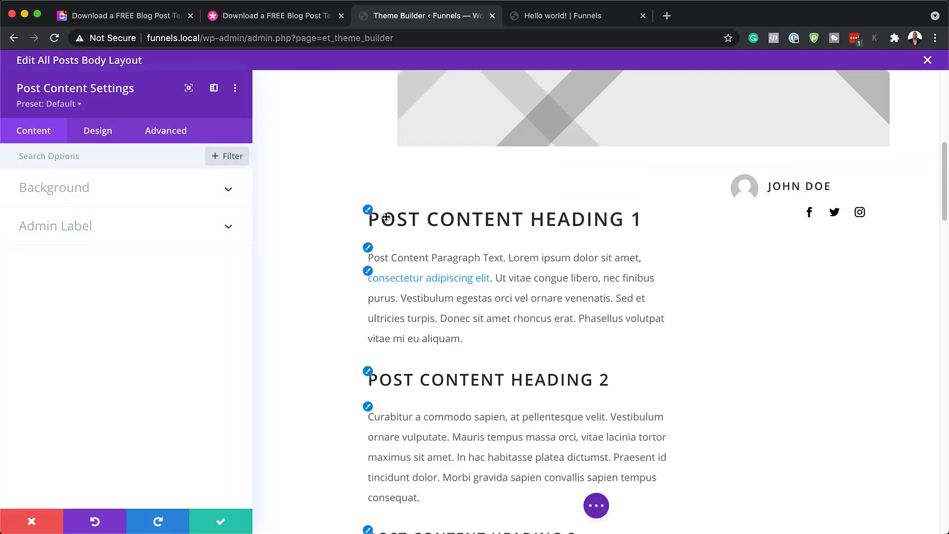
left_click(368, 210)
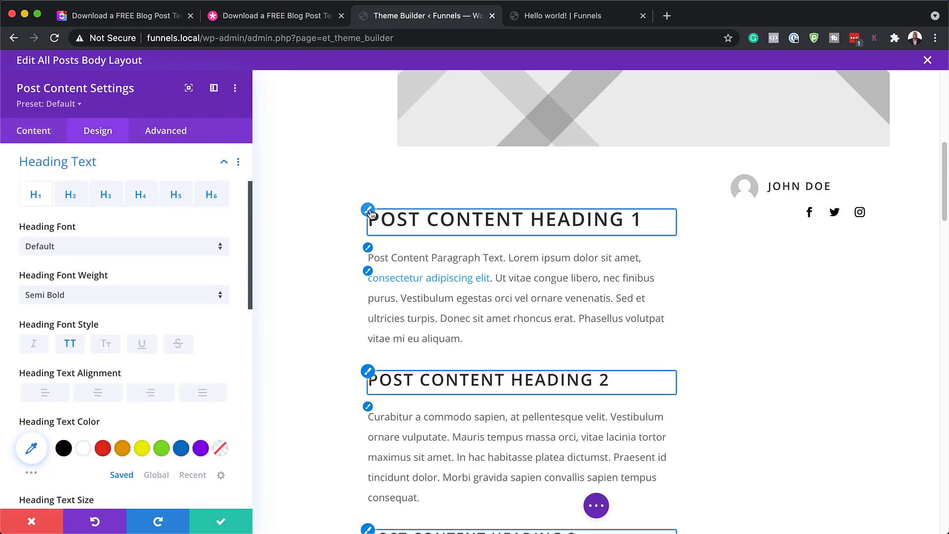
left_click(100, 301)
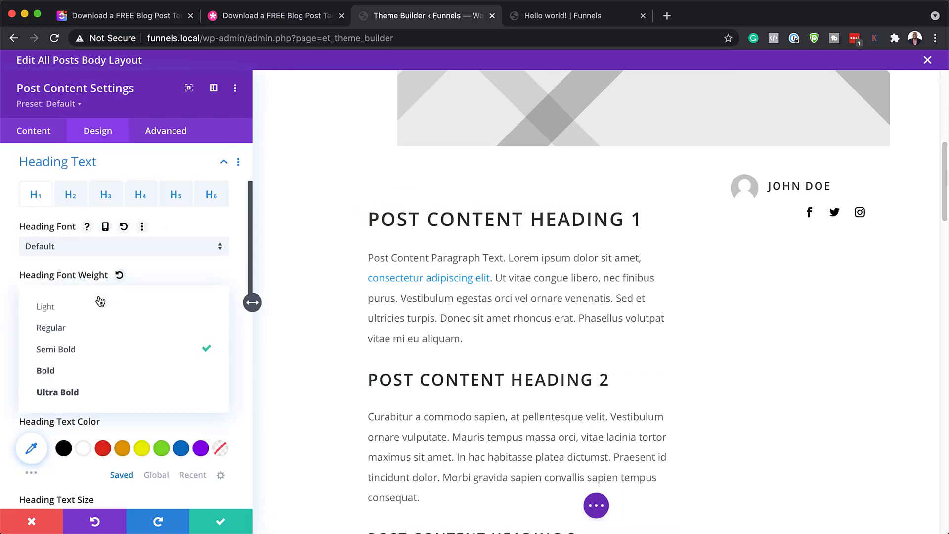
left_click(114, 374)
scroll(148, 417, "down", 3)
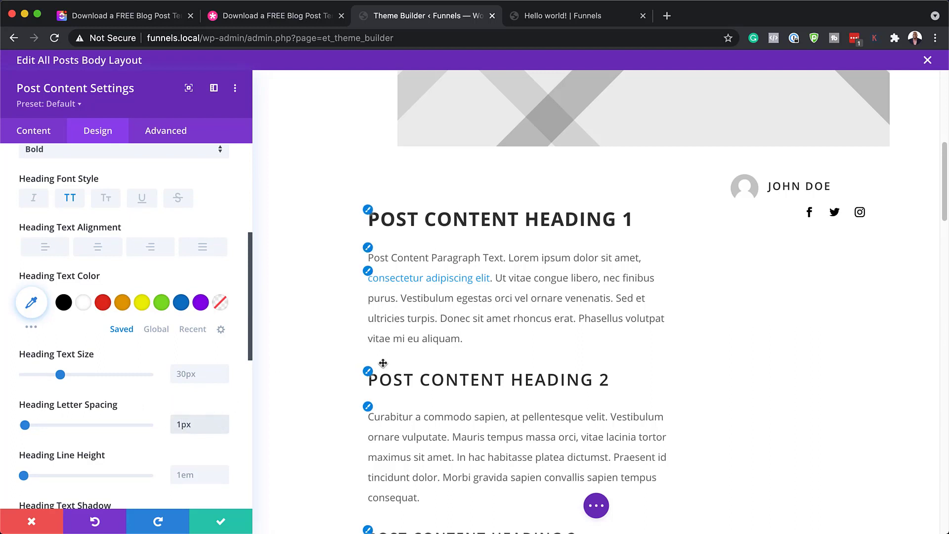
Step: Try the Bold font weight and 1px letter spacing on Heading 2 of the post content
left_click(368, 371)
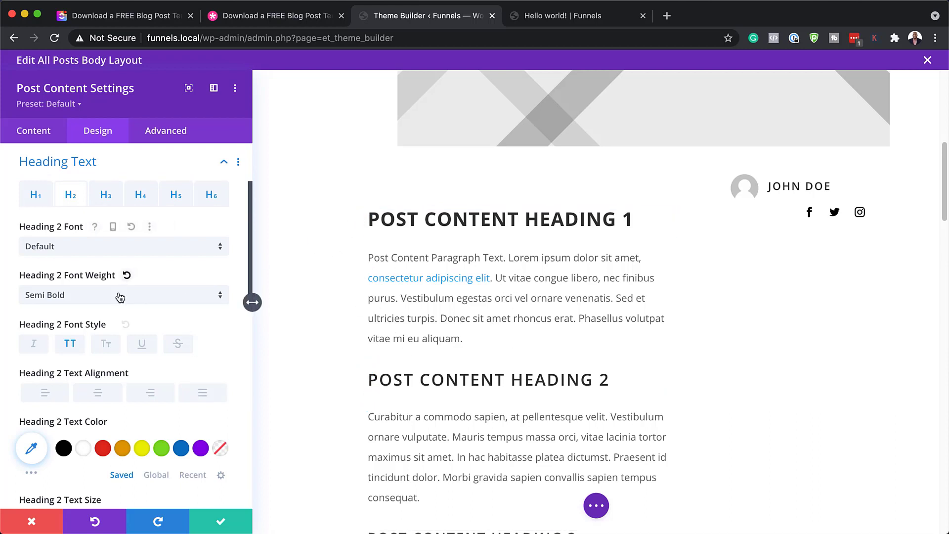
left_click(119, 295)
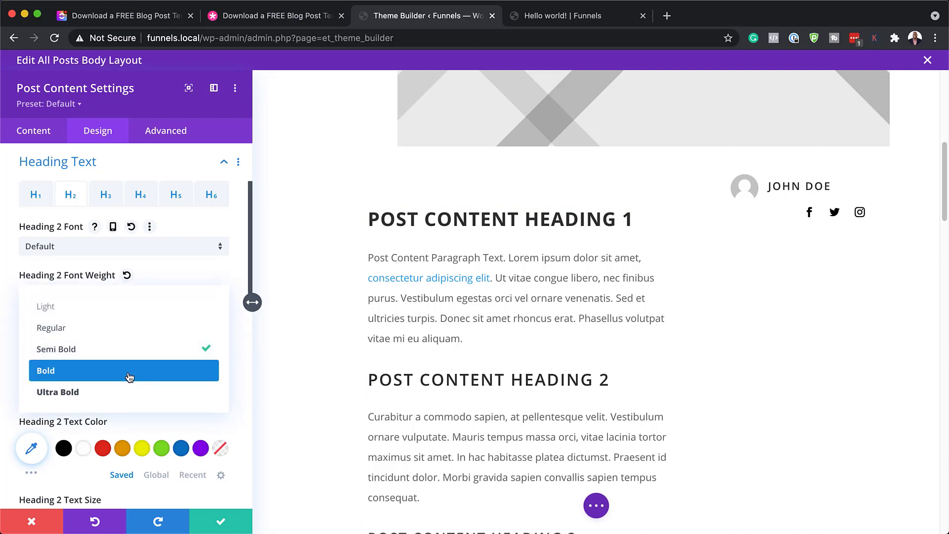
left_click(130, 377)
scroll(163, 390, "down", 5)
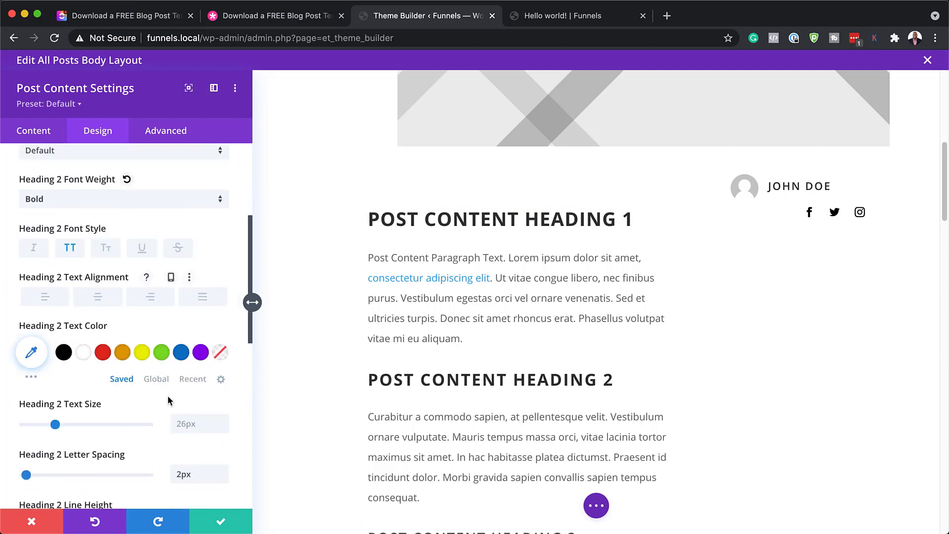
scroll(169, 400, "down", 3)
left_click_drag(182, 407, 175, 407)
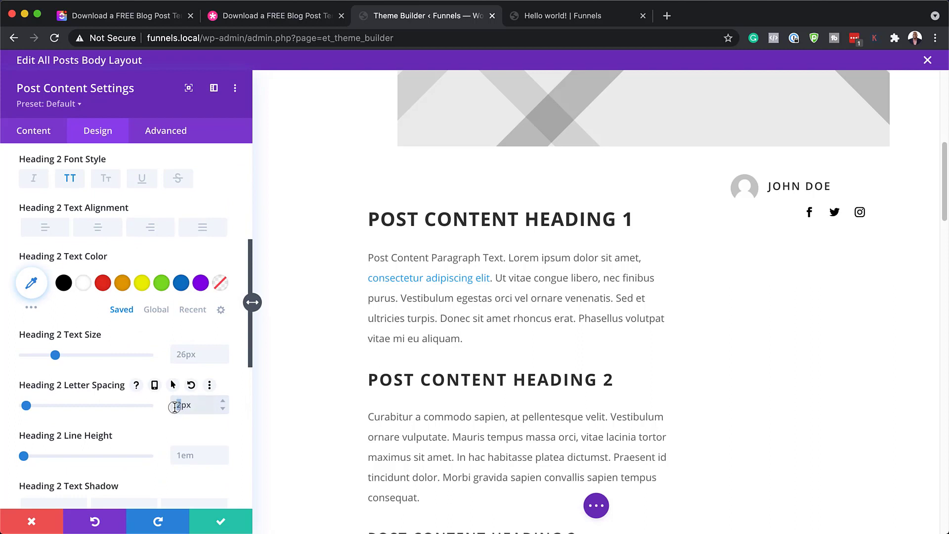
type("1")
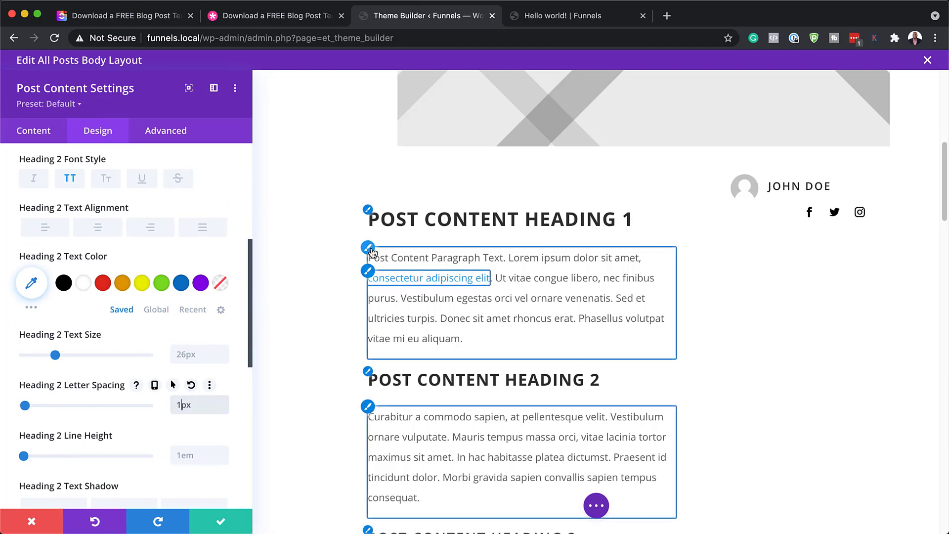
Step: Try Open Sans and then Poppins as the post content's text font and discard all changes to the module
left_click(369, 248)
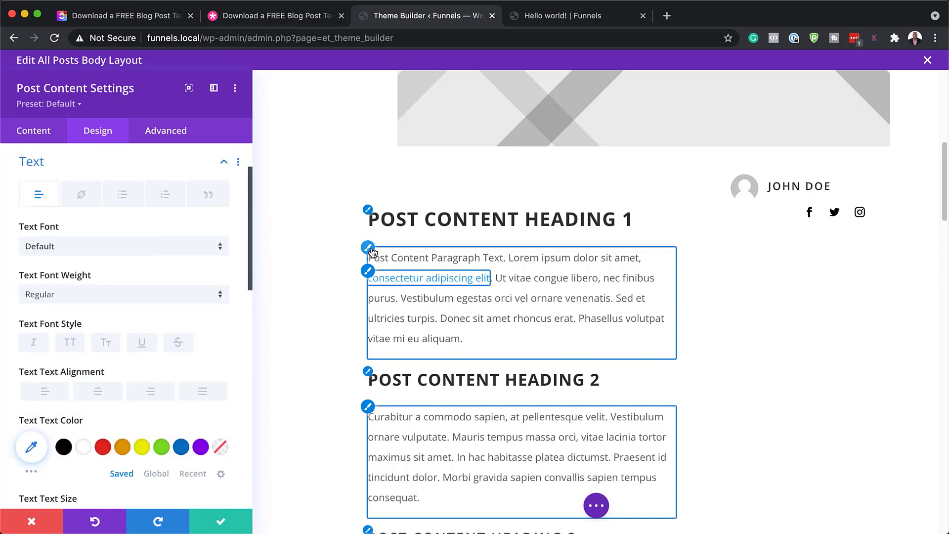
left_click(135, 254)
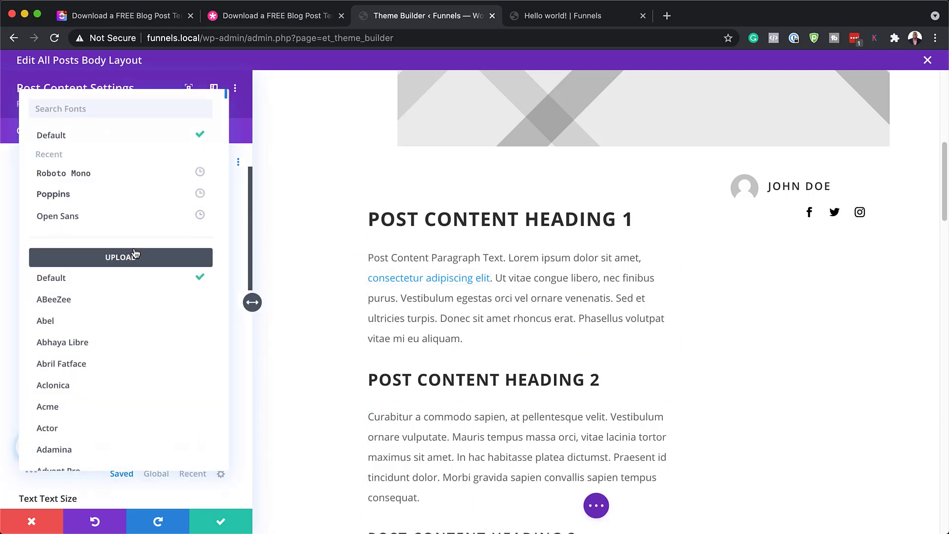
left_click(138, 215)
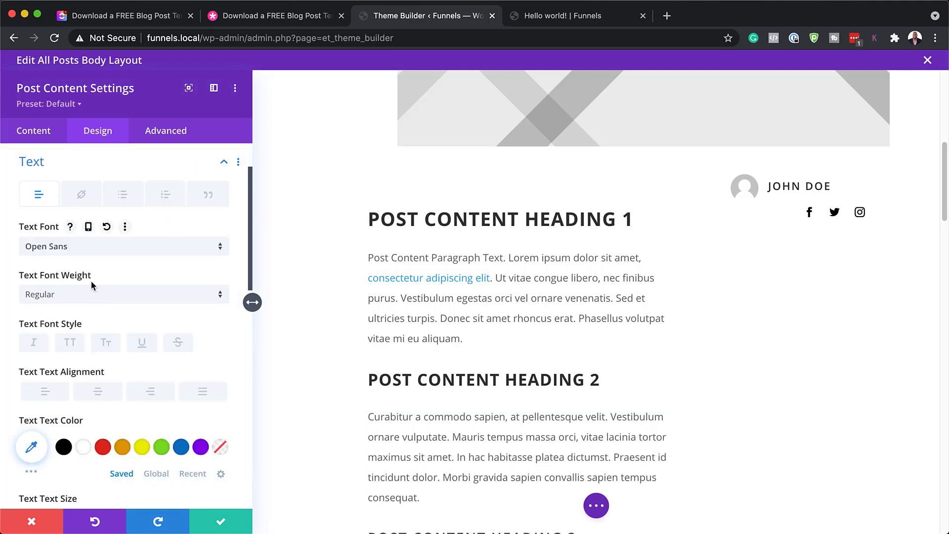
left_click(107, 246)
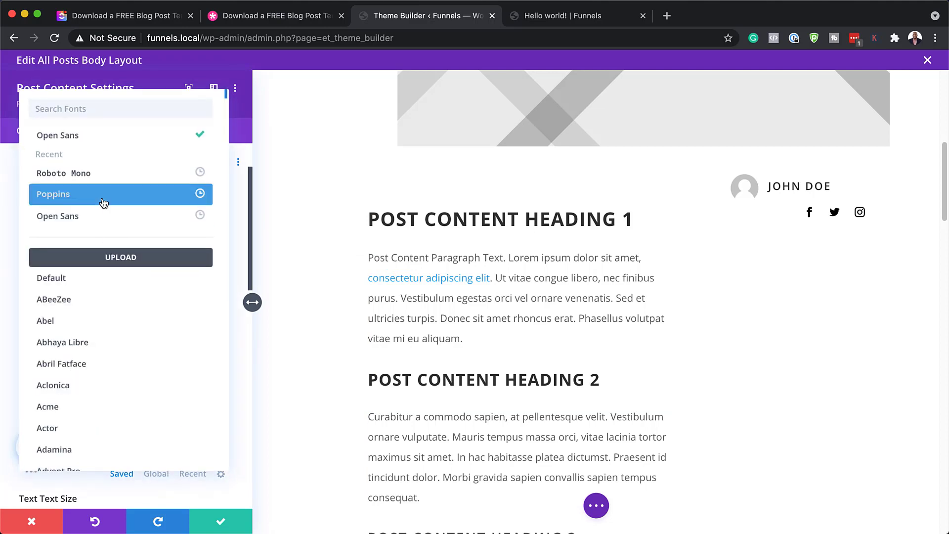
left_click(102, 201)
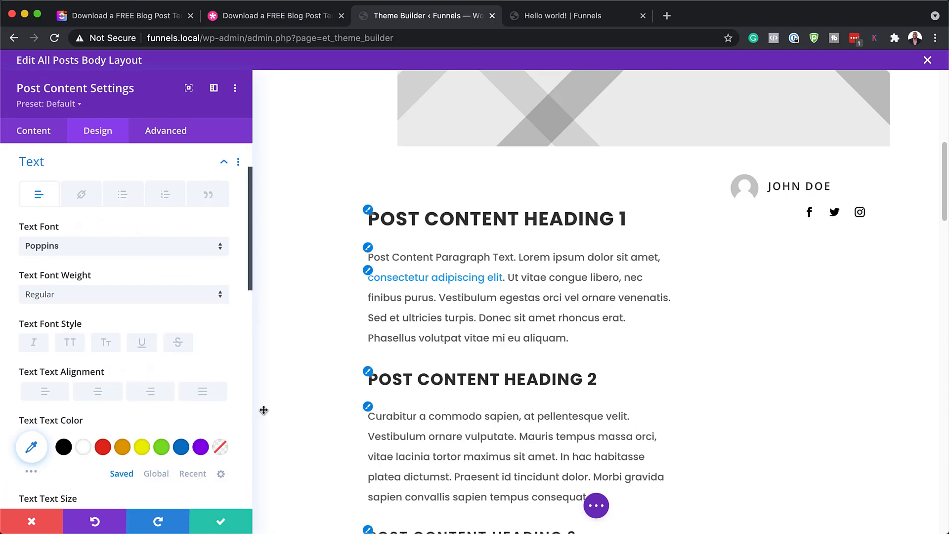
left_click(46, 524)
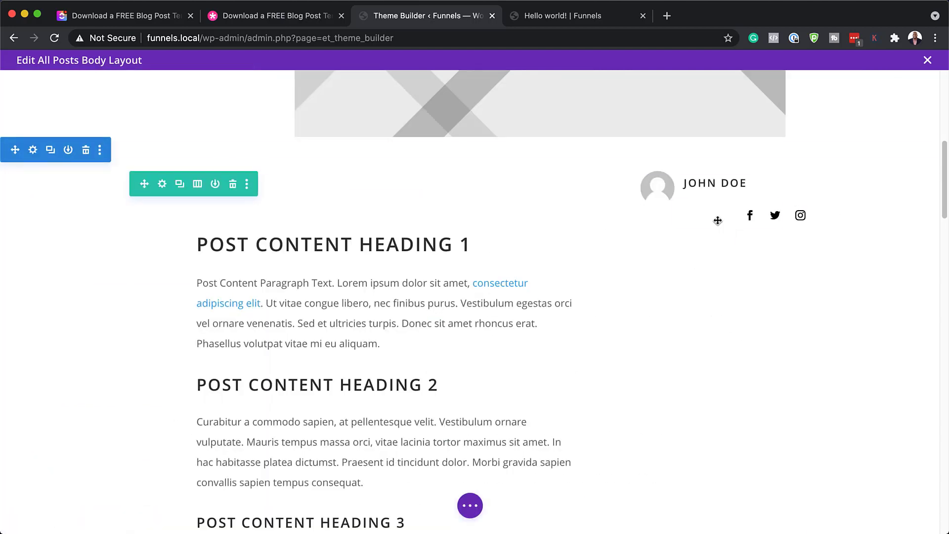
Step: Duplicate the Instagram entry of the author's Social Media Follow module, set the copy's network to Youtube and save it after reviewing its link
mouse_move(722, 213)
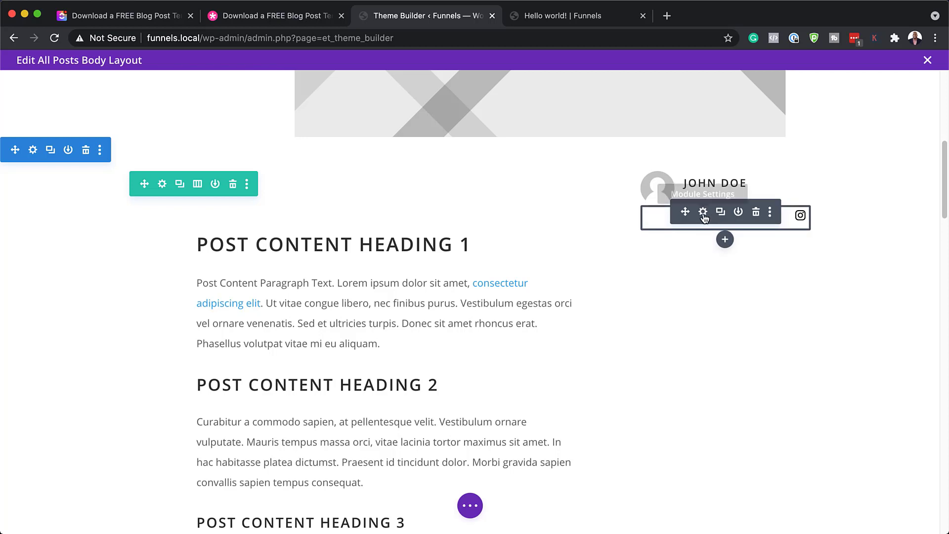
left_click(703, 214)
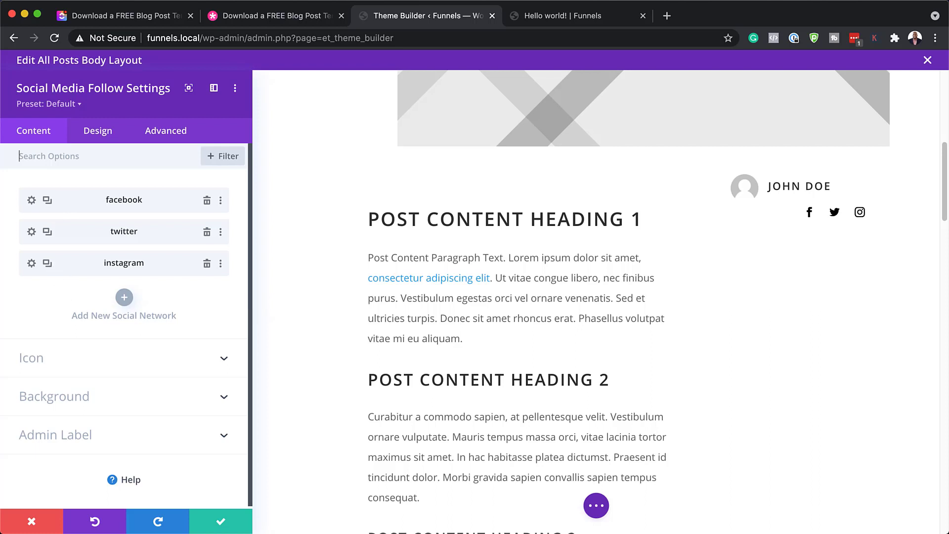
left_click(48, 263)
left_click(33, 296)
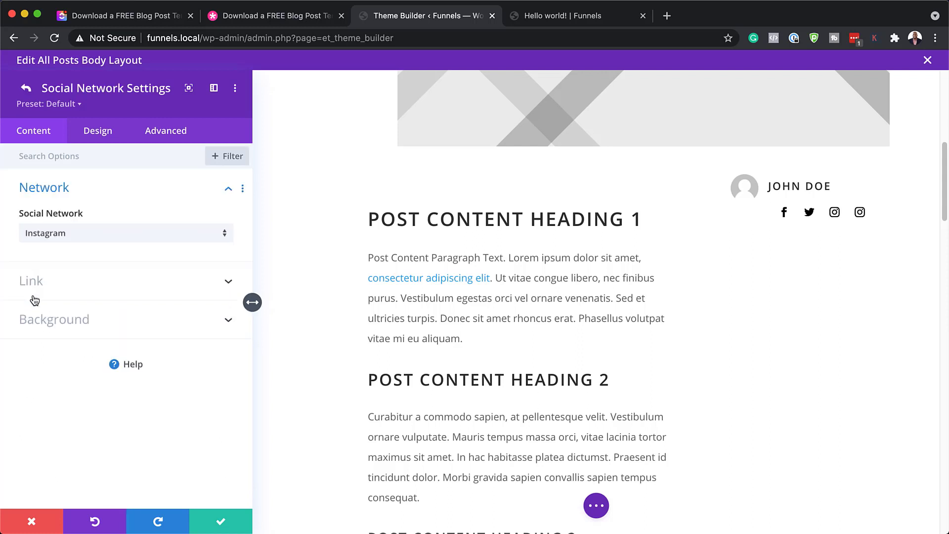
left_click(60, 234)
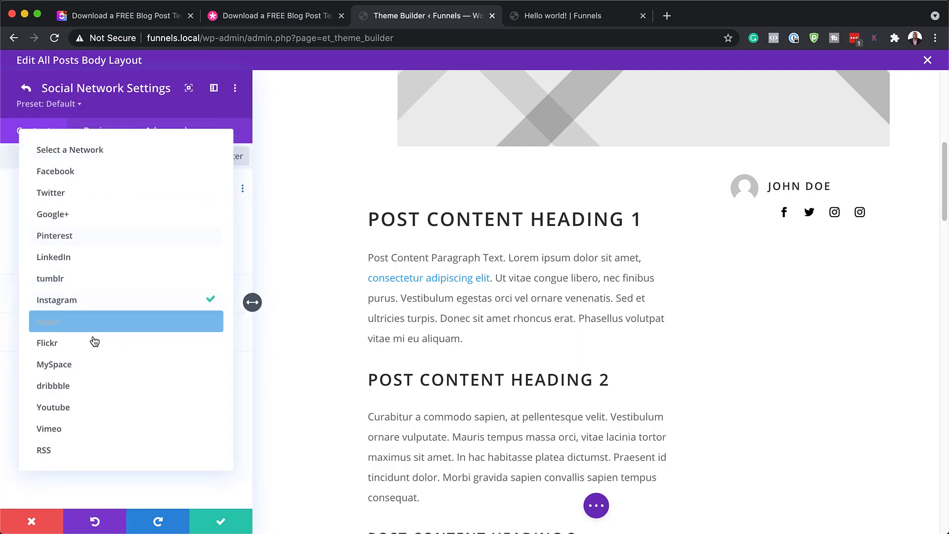
left_click(88, 413)
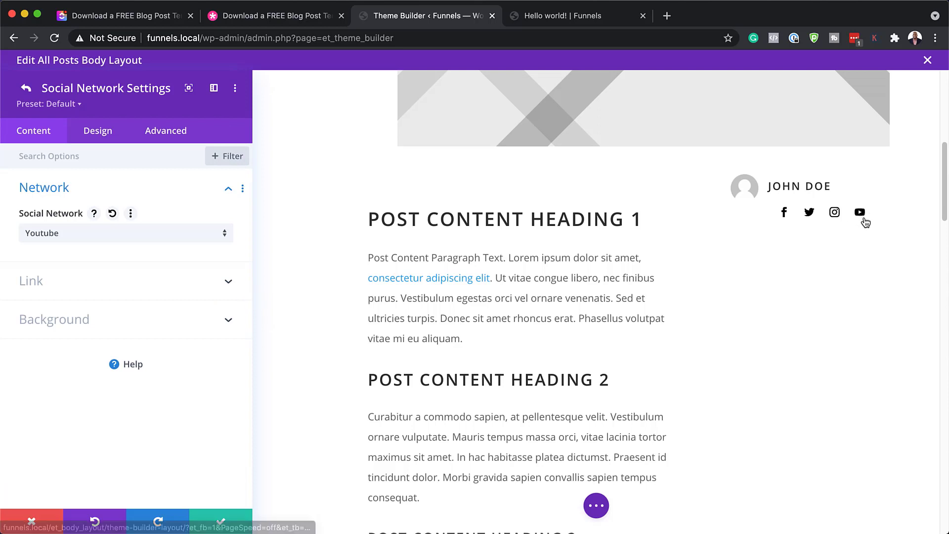
left_click(120, 290)
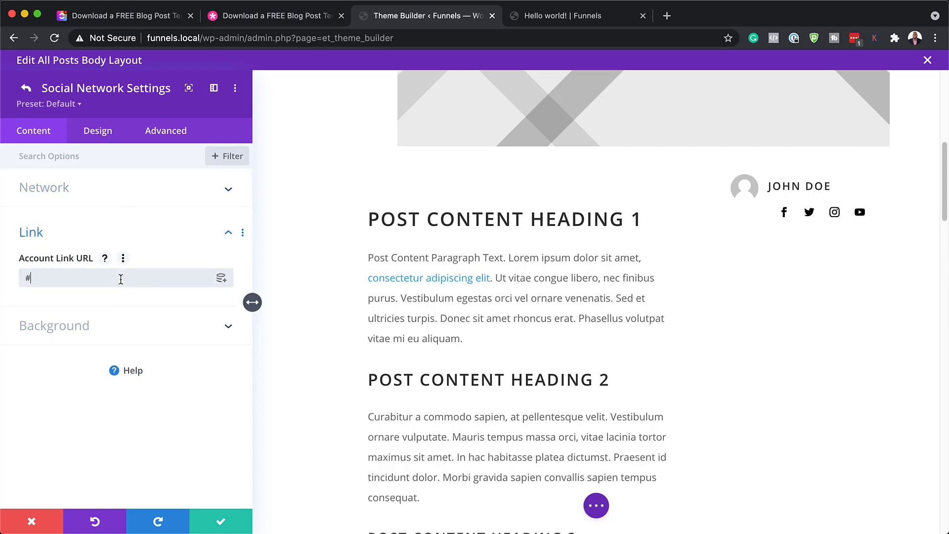
left_click(224, 526)
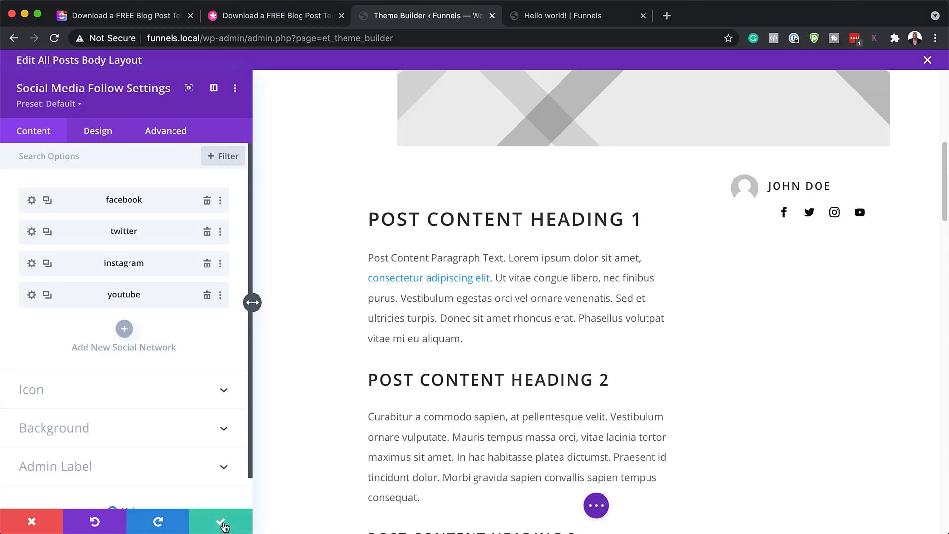
Step: Review the Instagram entry's account link URL, keep it as is and save the Social Media Follow module
left_click(32, 264)
left_click(34, 290)
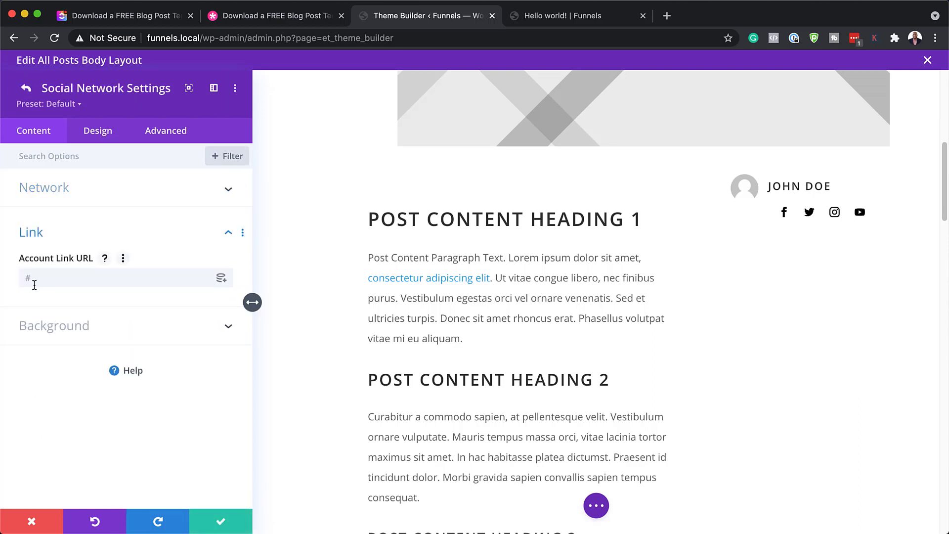
left_click(34, 282)
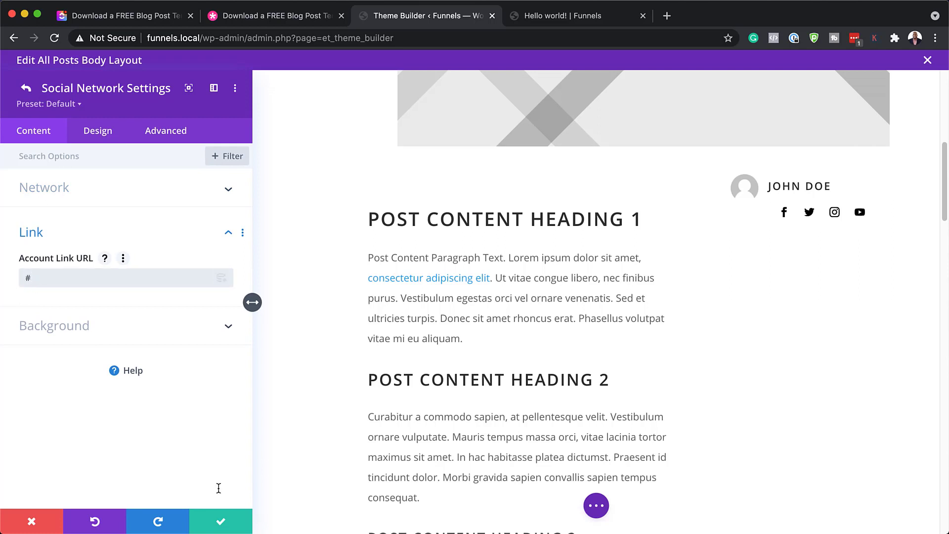
left_click(223, 524)
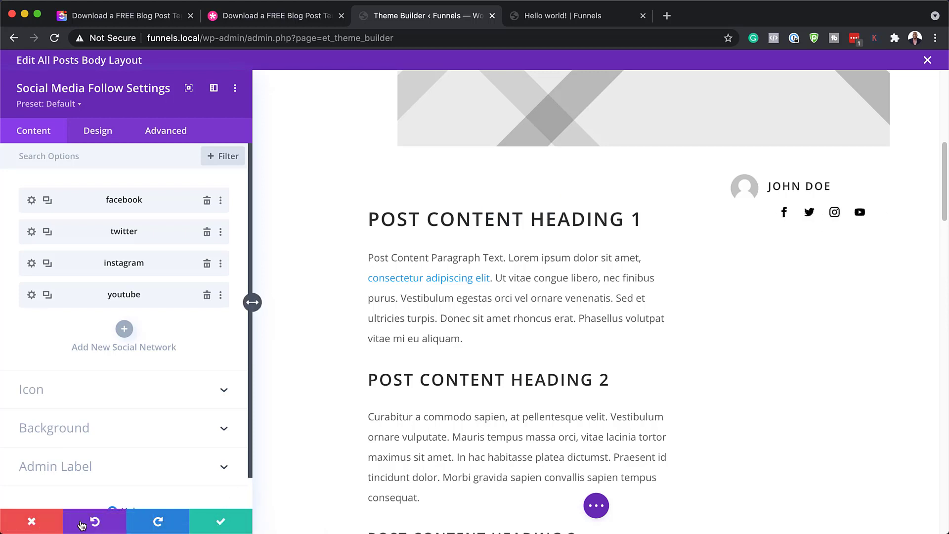
left_click(241, 519)
Step: Try right and centered text alignment on the author blurb and restore left alignment
mouse_move(707, 178)
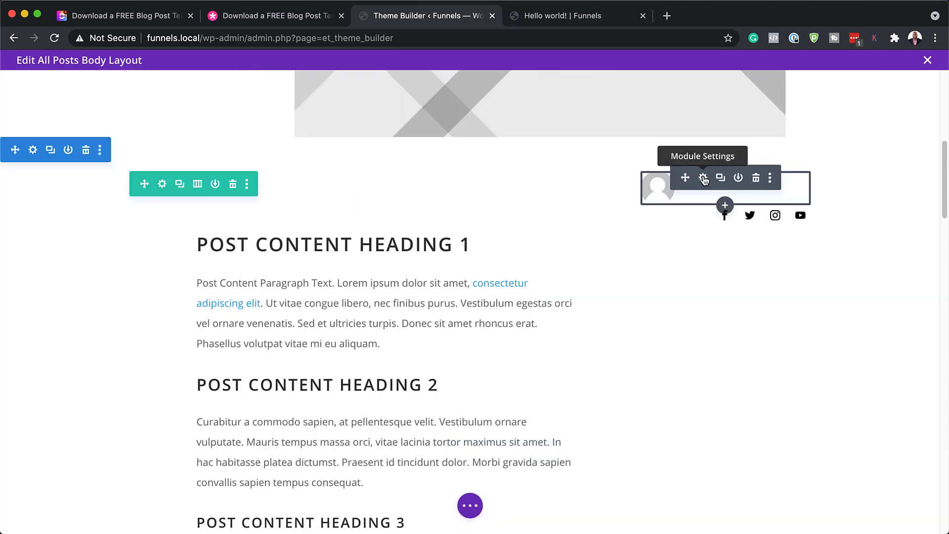
left_click(704, 178)
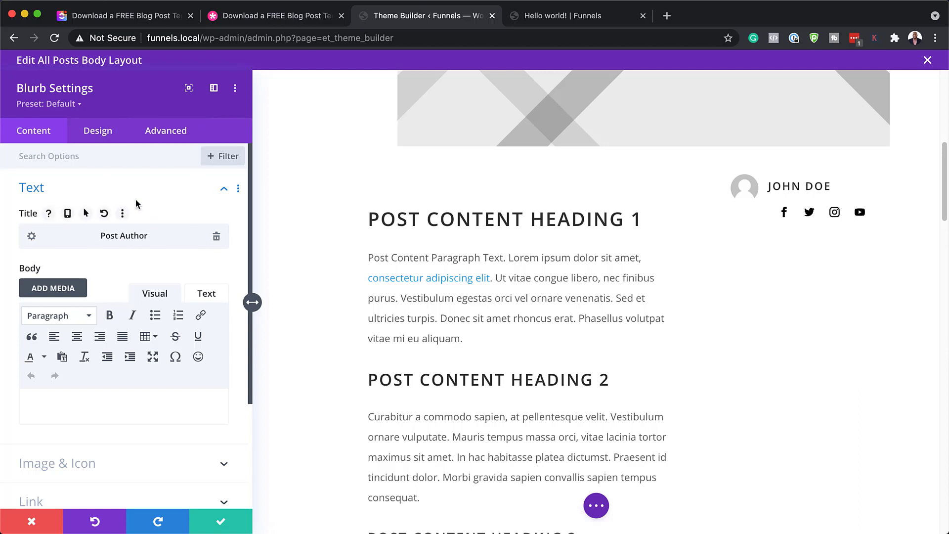
left_click(105, 143)
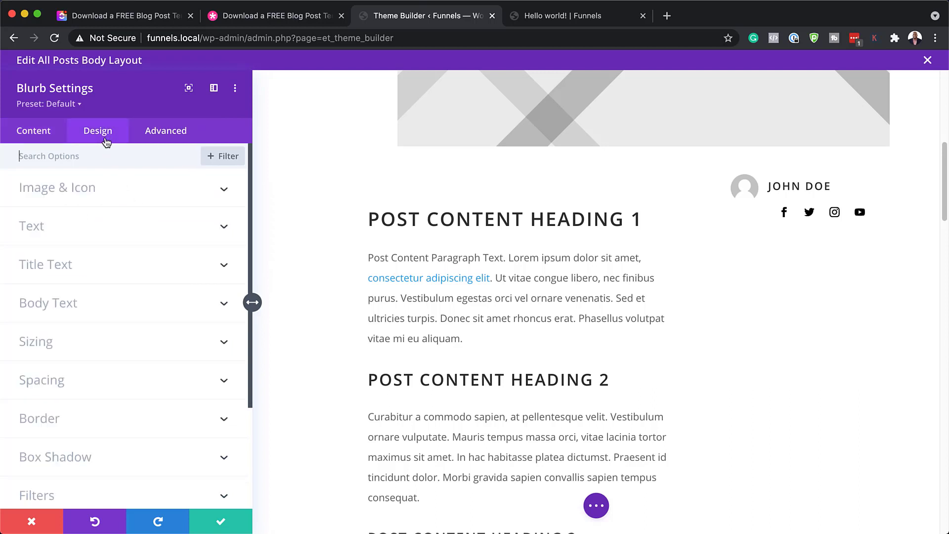
left_click(62, 230)
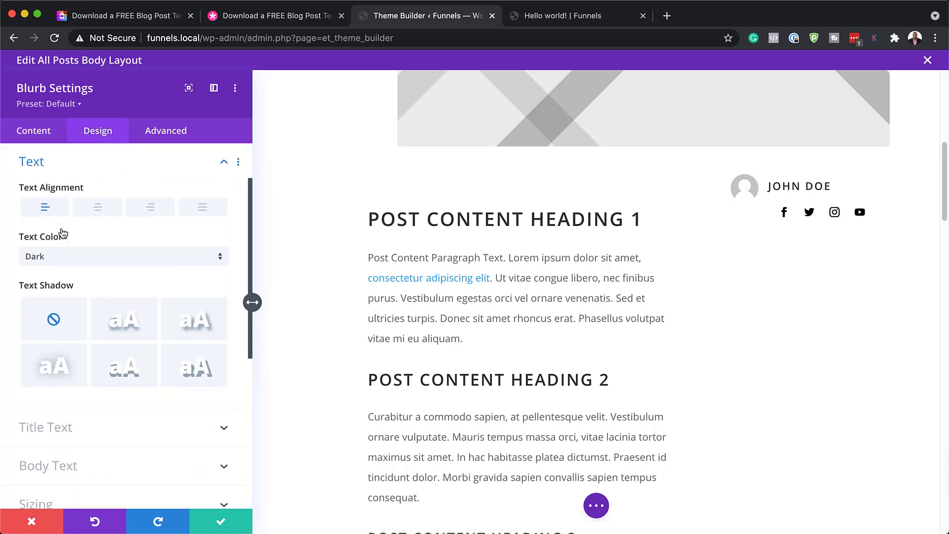
left_click(158, 212)
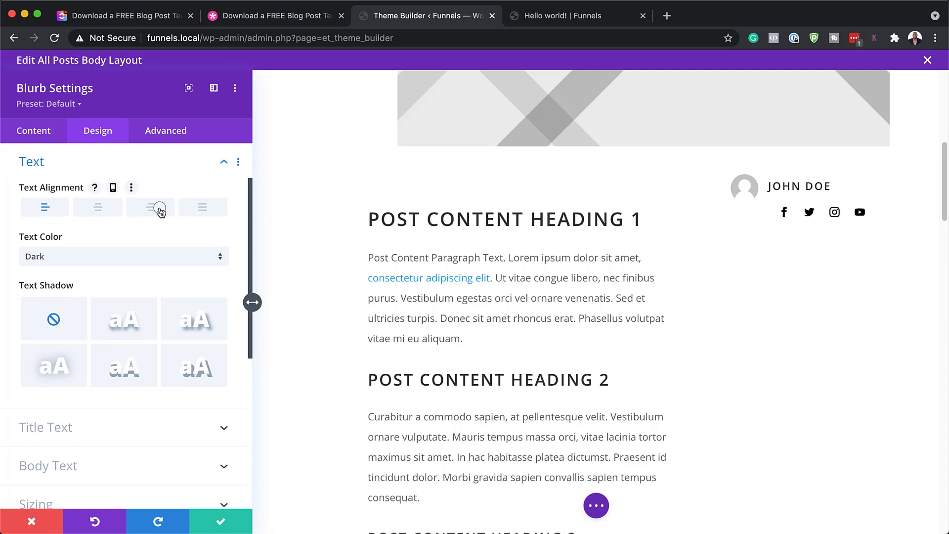
left_click(105, 215)
left_click(45, 206)
scroll(45, 206, "down", 2)
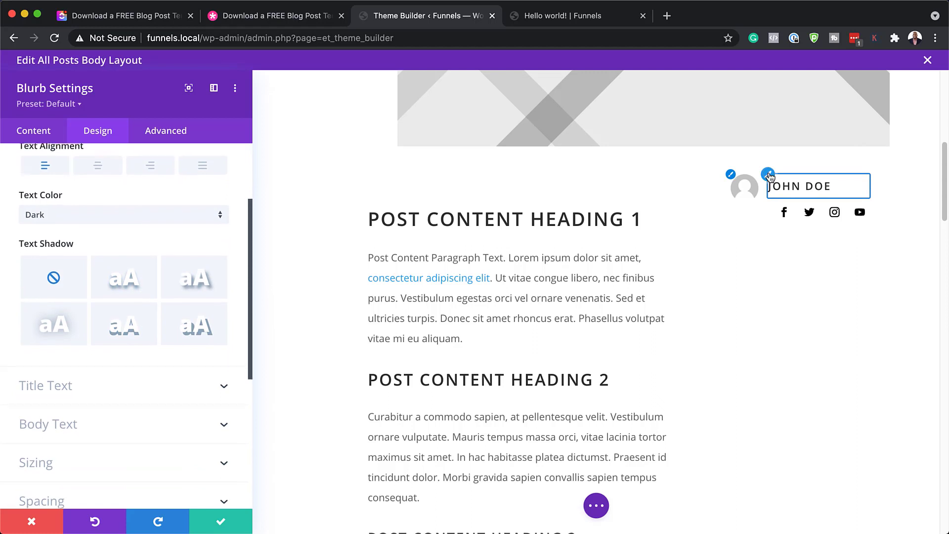
Step: Set the title font weight of the author blurb to Bold
left_click(46, 383)
left_click(85, 304)
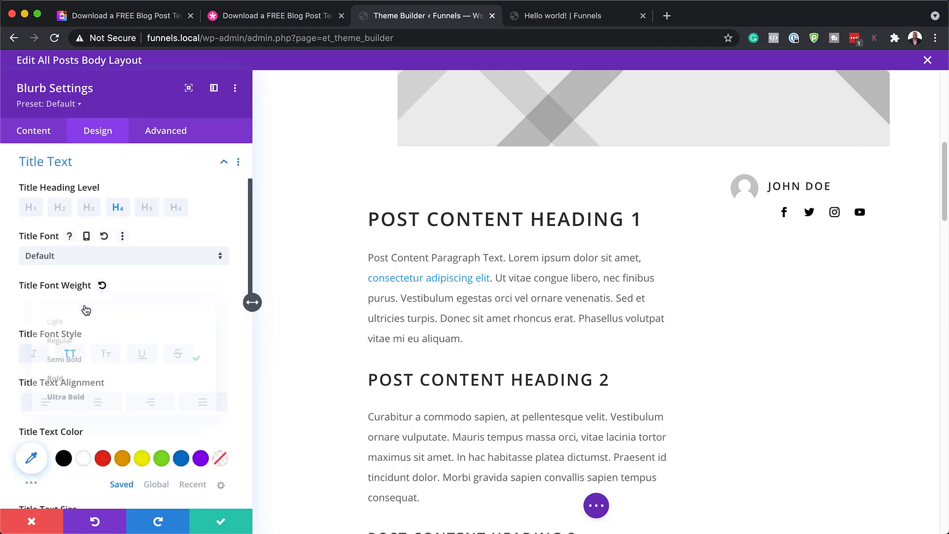
left_click(87, 382)
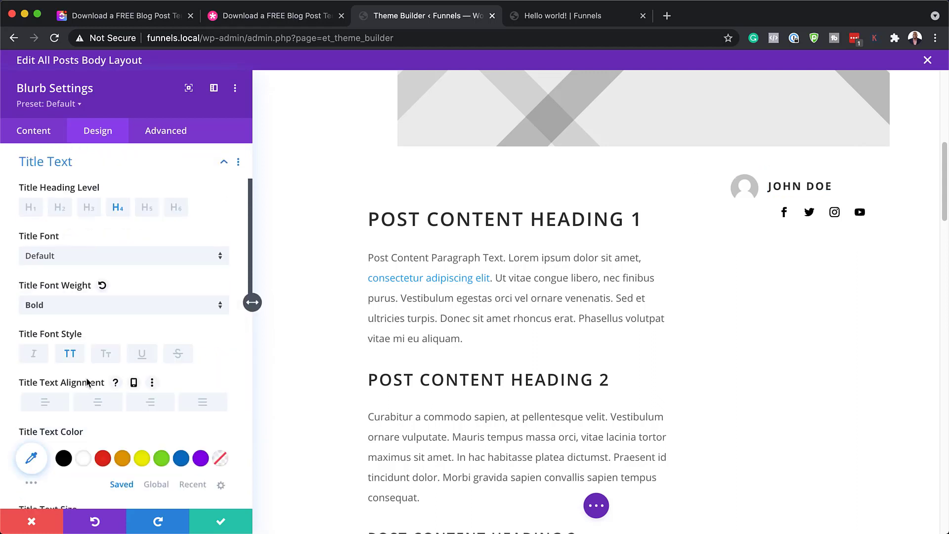
Step: Try removing the rounded corners of the author image, undo that change and save the blurb
left_click(730, 175)
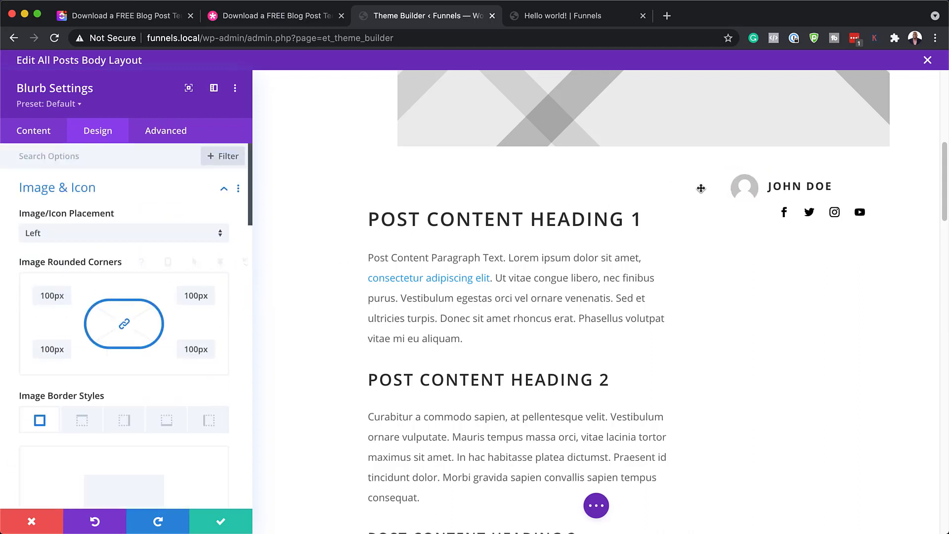
double_click(54, 295)
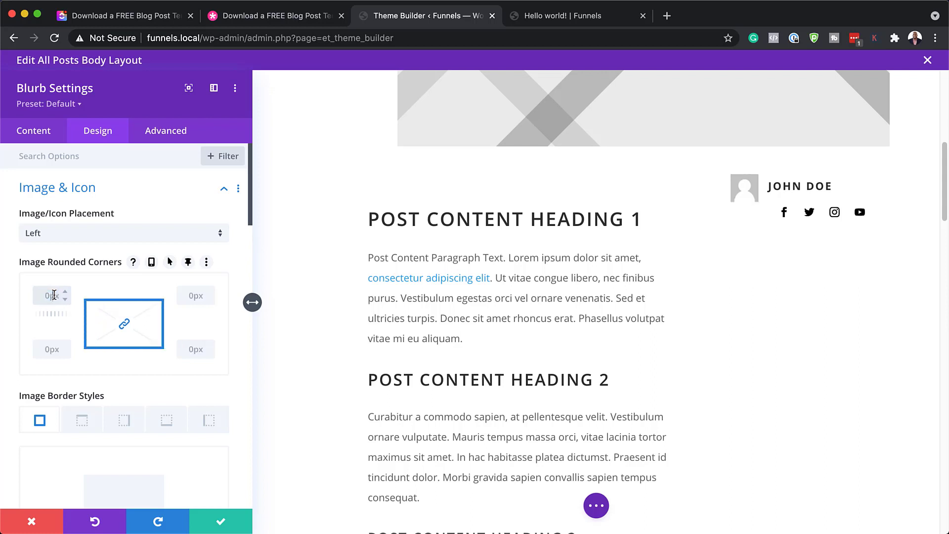
key("super+z")
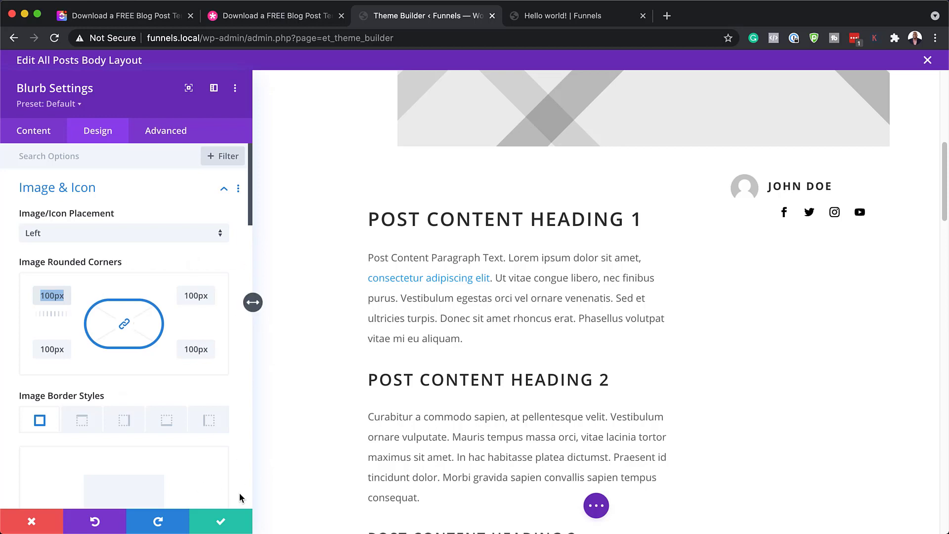
left_click(218, 523)
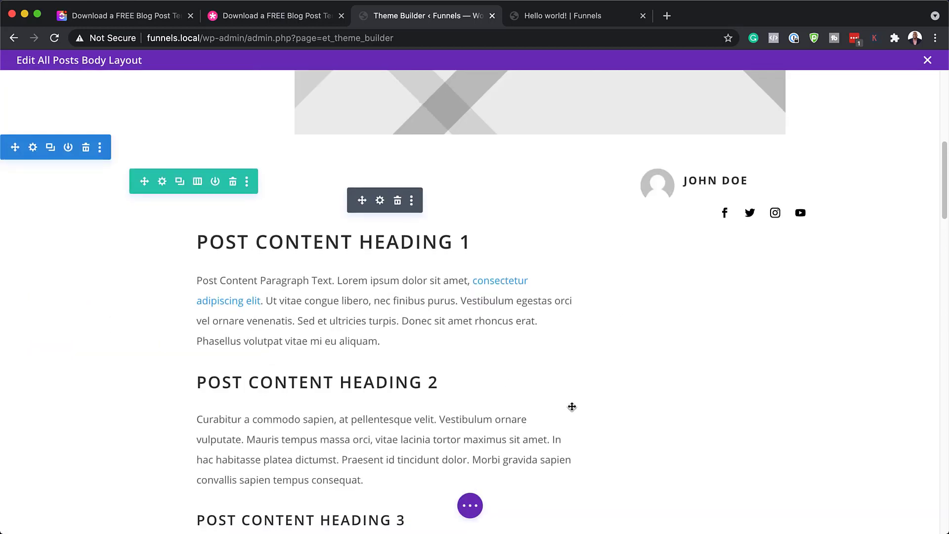
Step: Set the meta text's font weight in the comments module to Bold
scroll(572, 406, "down", 5)
scroll(572, 407, "down", 14)
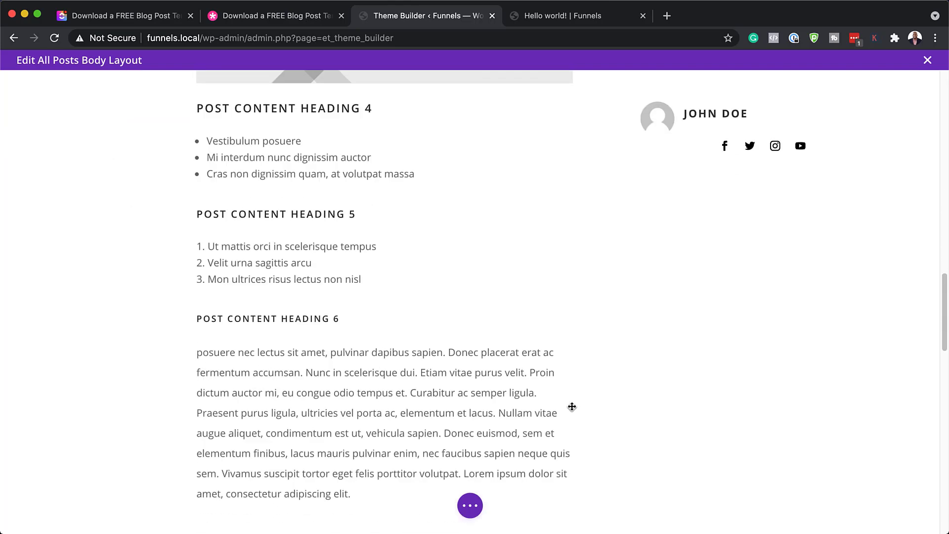
scroll(572, 407, "down", 6)
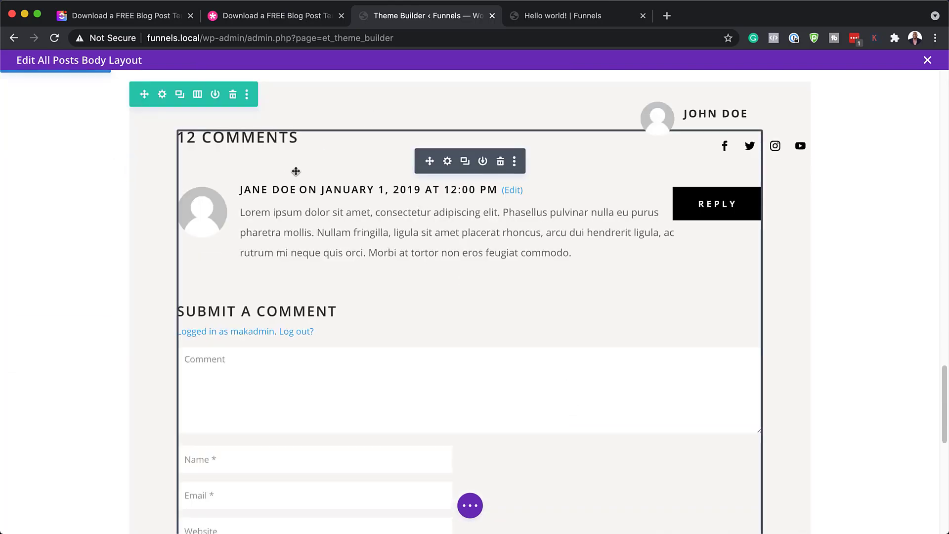
left_click(447, 162)
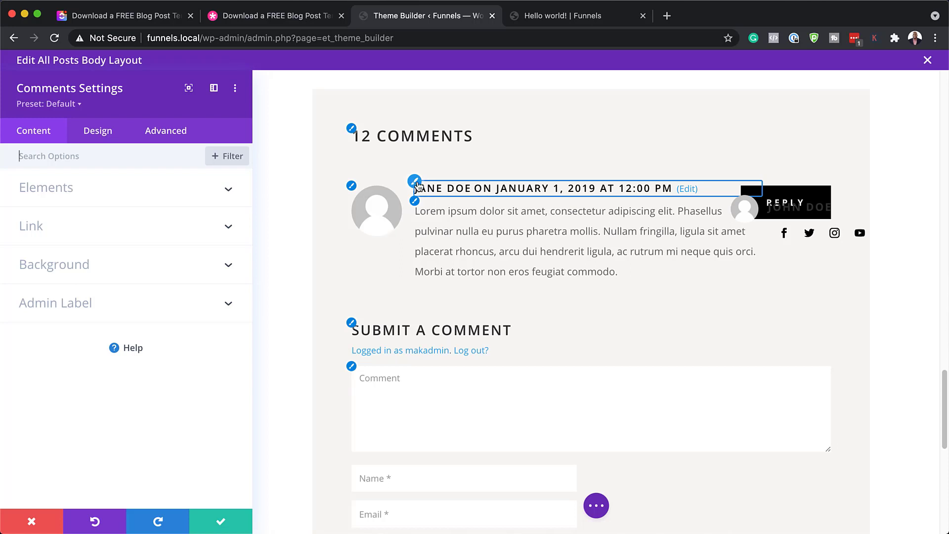
left_click(416, 184)
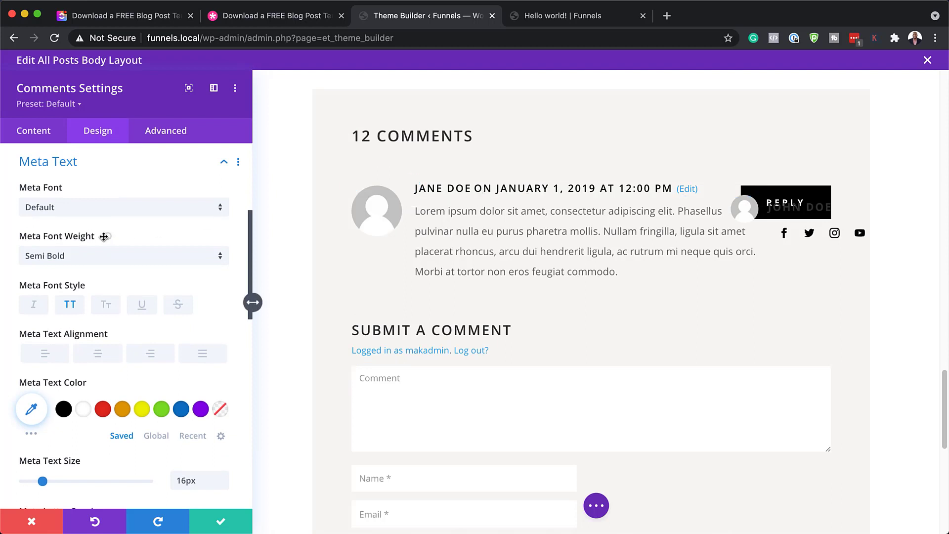
left_click(70, 255)
left_click(84, 335)
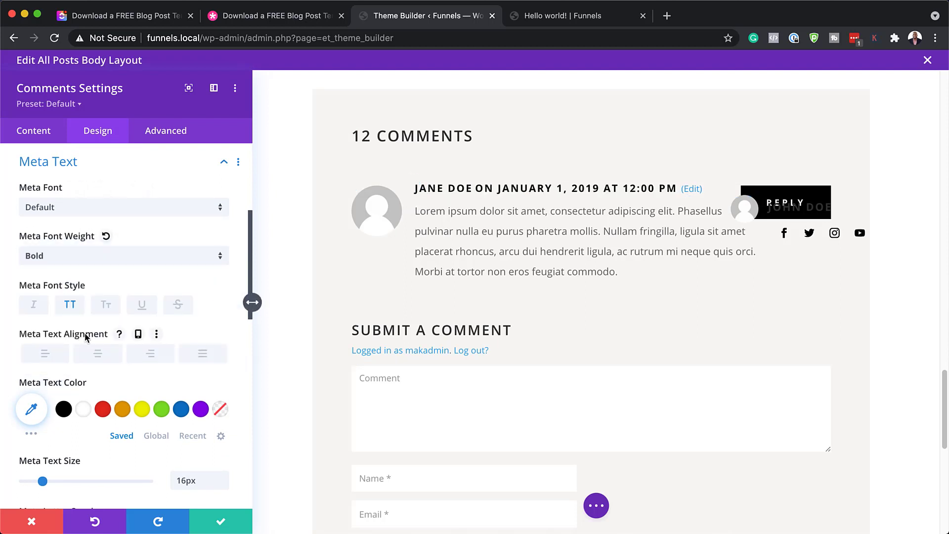
Step: Set the font weight of the comment form's title to Bold
left_click(351, 322)
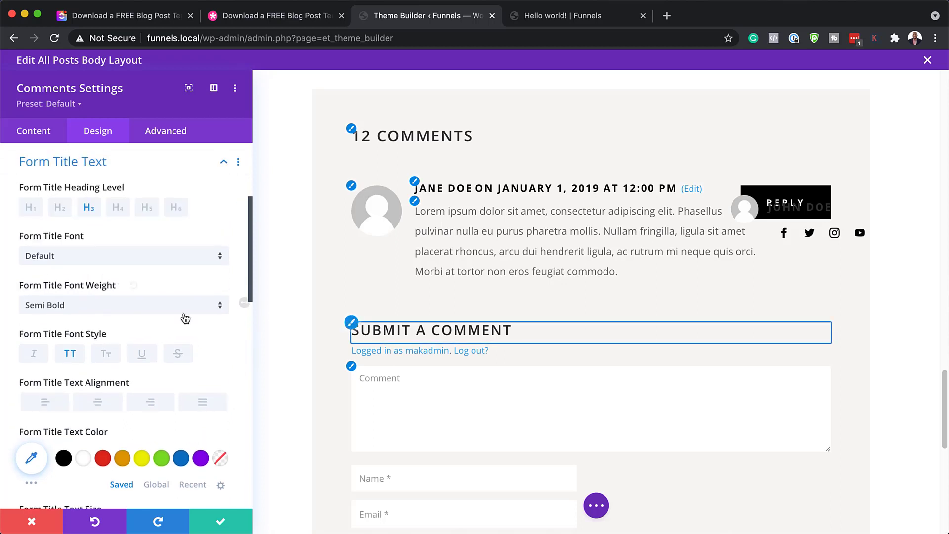
left_click(163, 308)
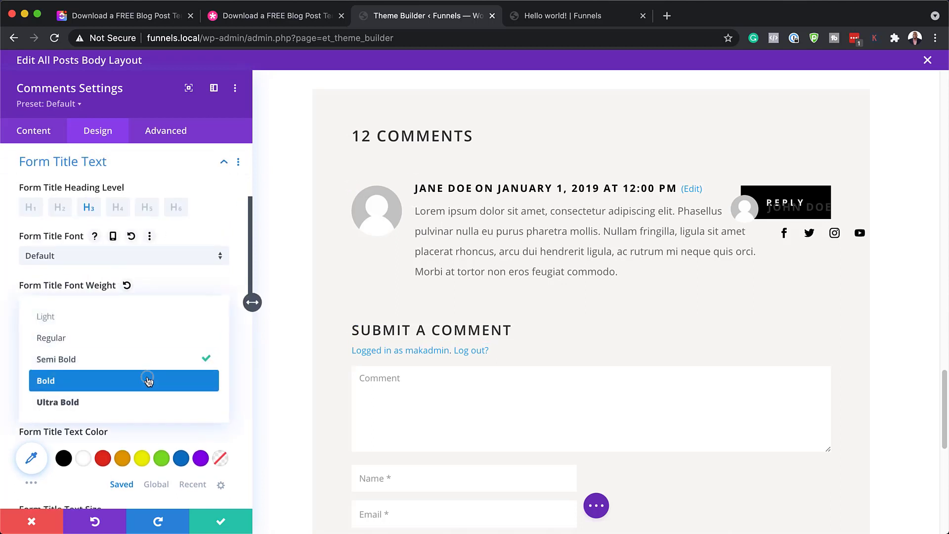
left_click(148, 379)
Step: Try red and orange for the comment form's title, set its text color to black and save the comments module
scroll(150, 378, "down", 2)
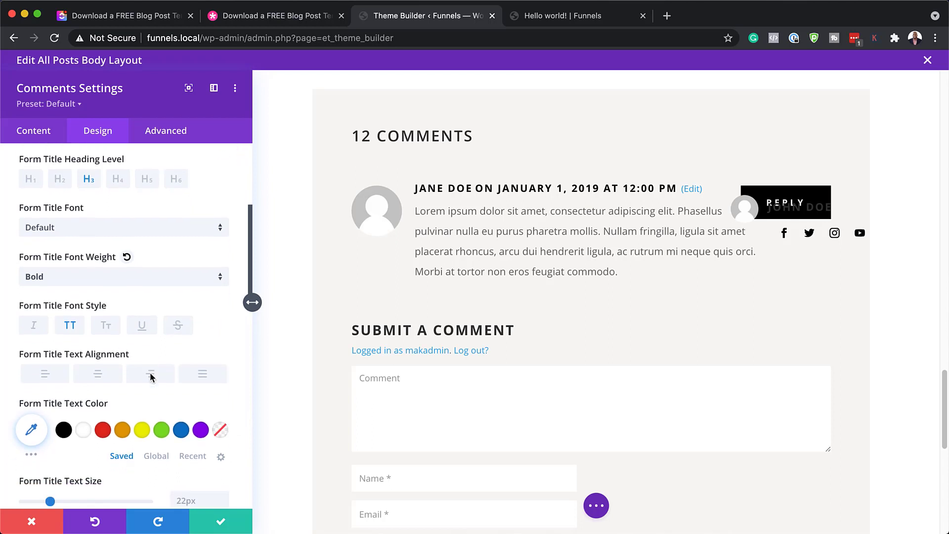
left_click(103, 413)
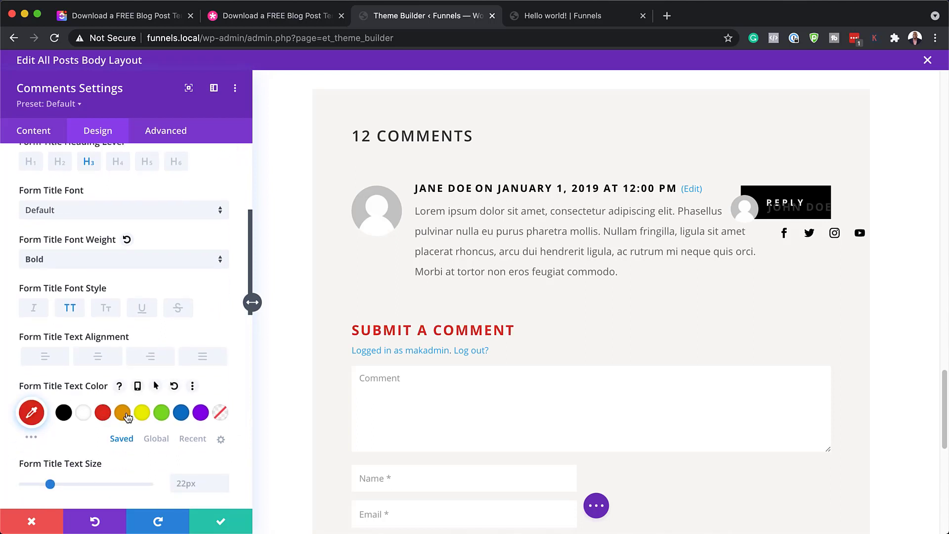
left_click(122, 413)
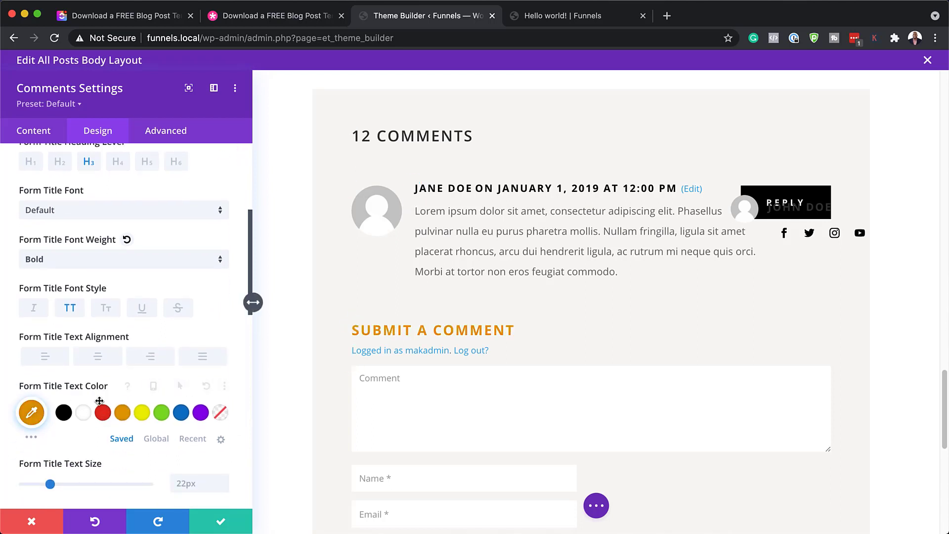
left_click(63, 412)
left_click(198, 526)
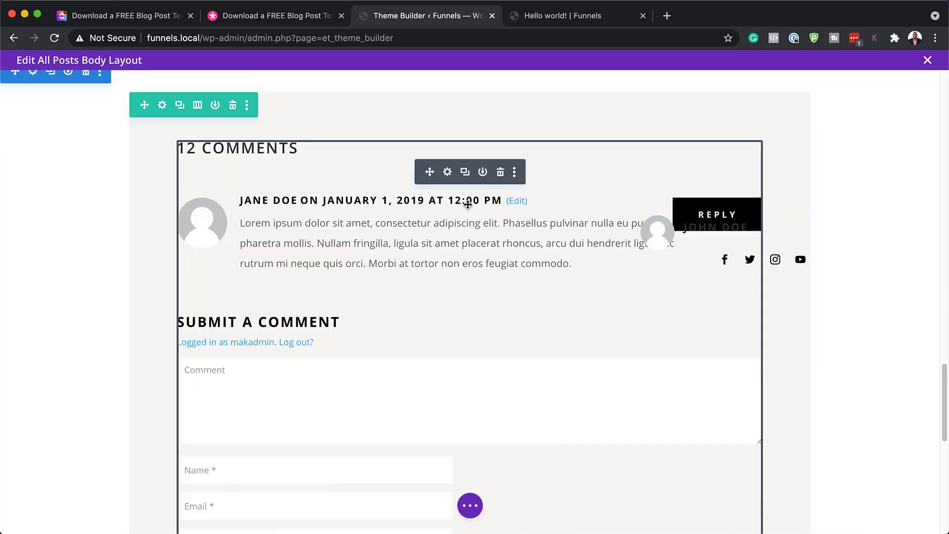
Step: Try red for the background of the yellow blog section below the comments, set it to orange and save the section settings
scroll(473, 299, "down", 10)
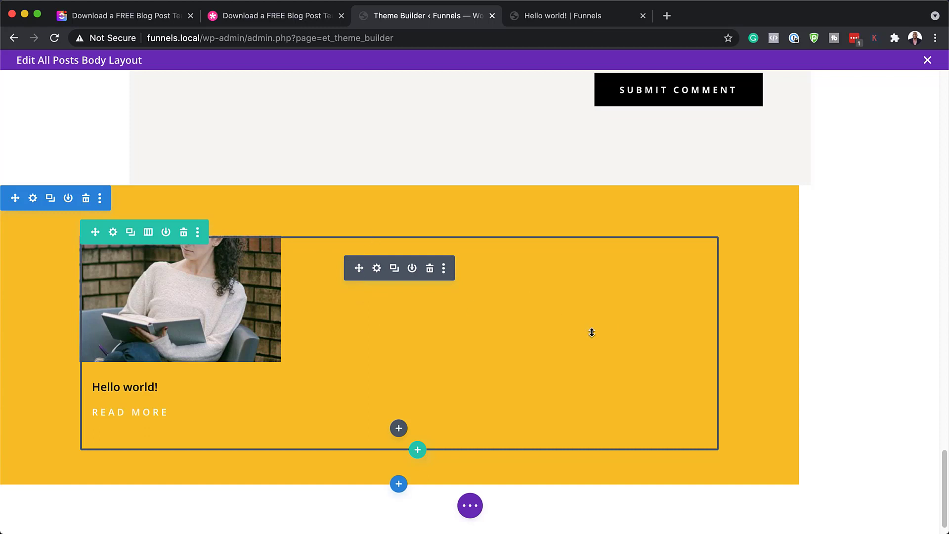
scroll(592, 332, "down", 1)
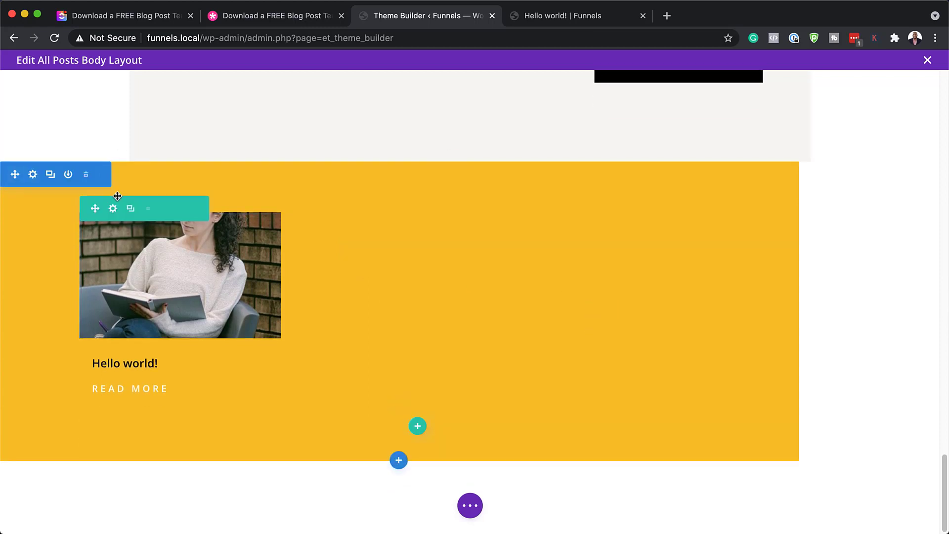
left_click(33, 176)
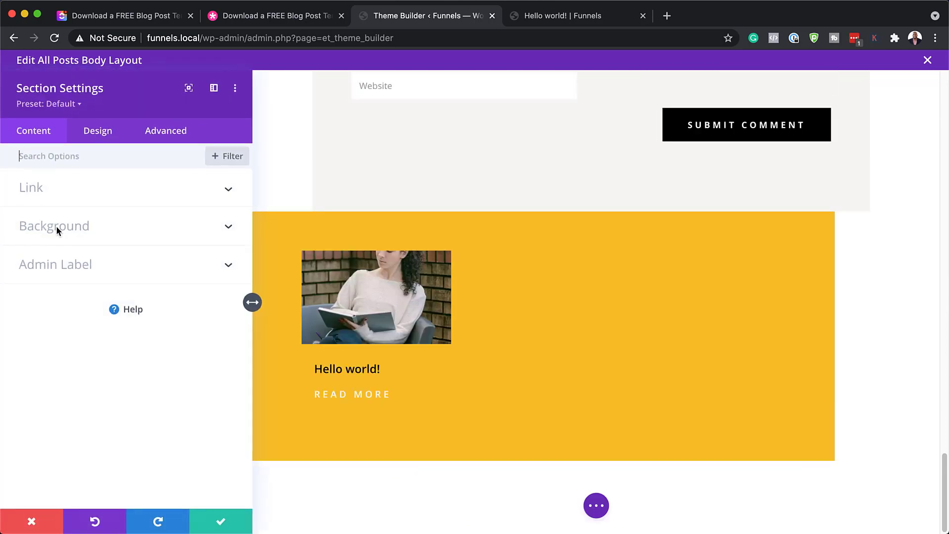
left_click(56, 225)
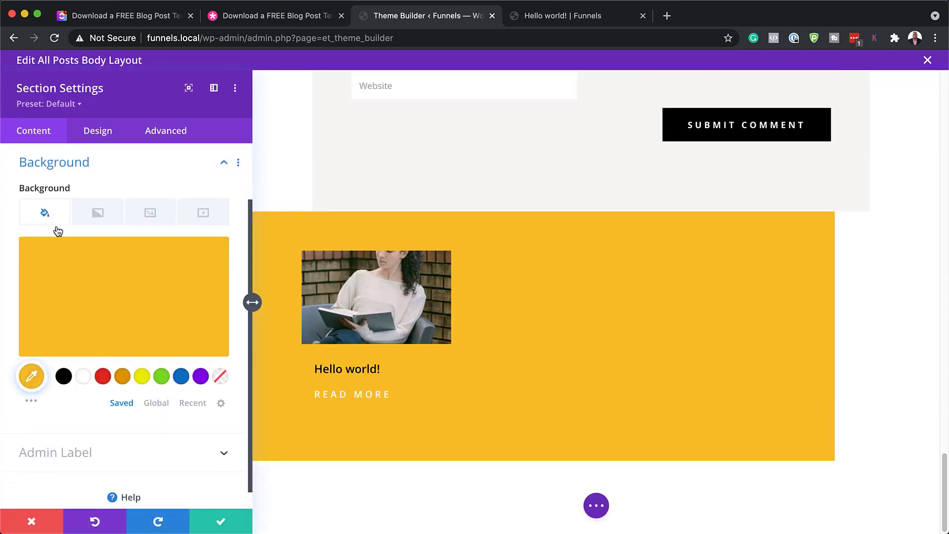
left_click(103, 376)
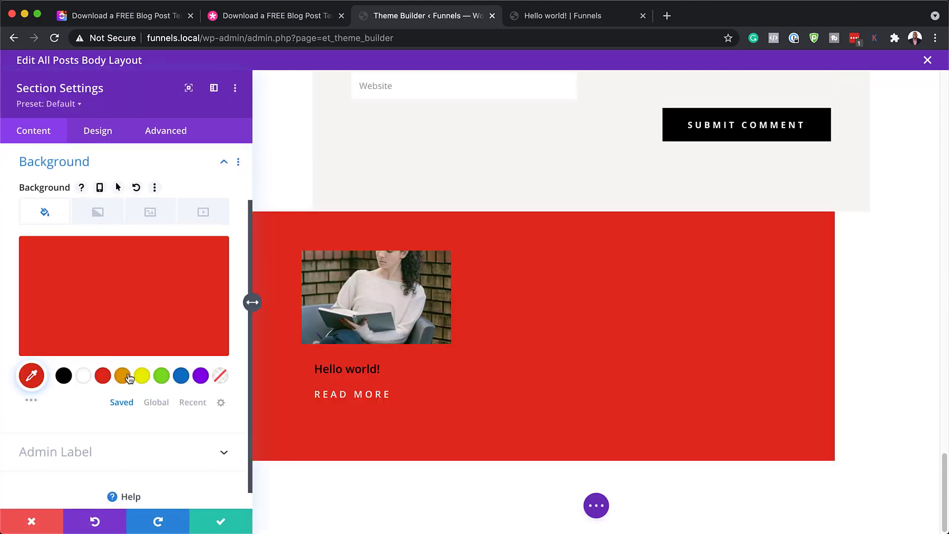
left_click(123, 377)
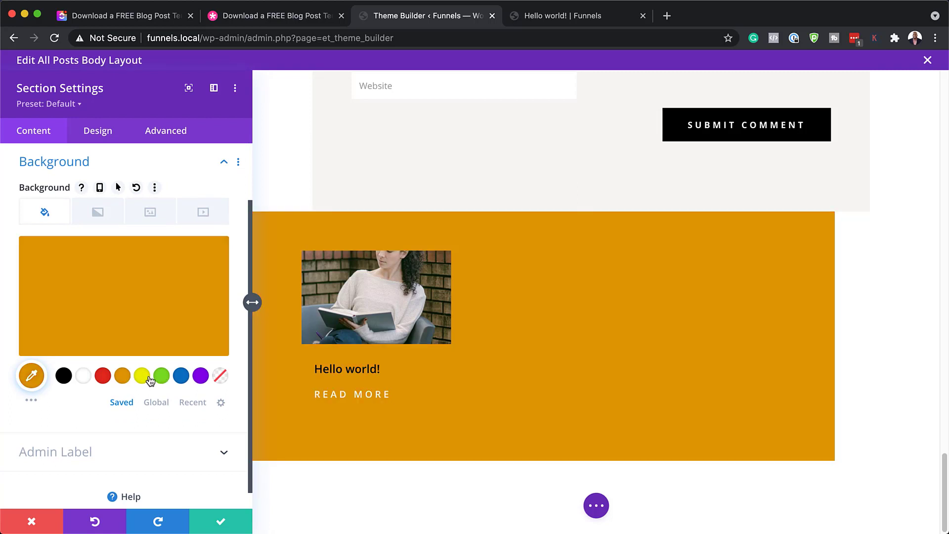
left_click(230, 514)
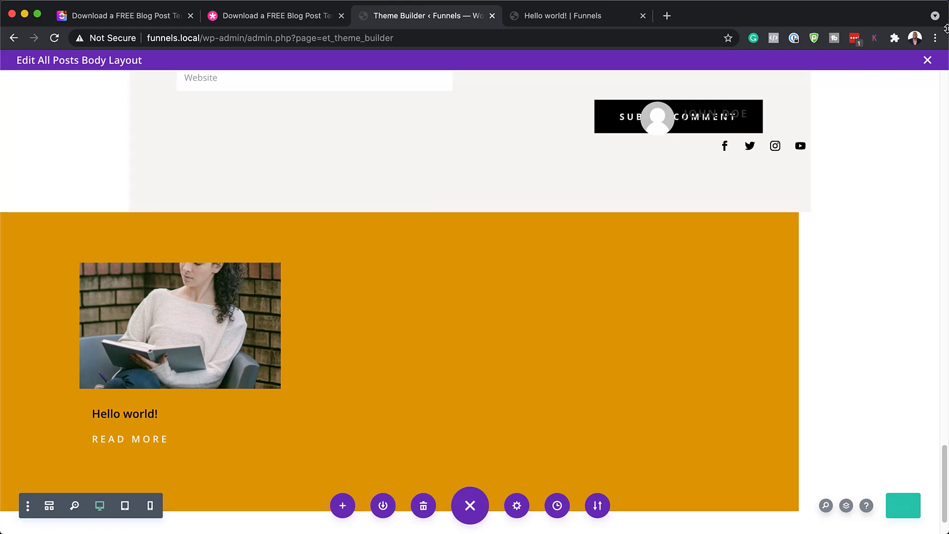
Step: Close the All Posts body layout editor and save the Theme Builder changes
left_click(928, 59)
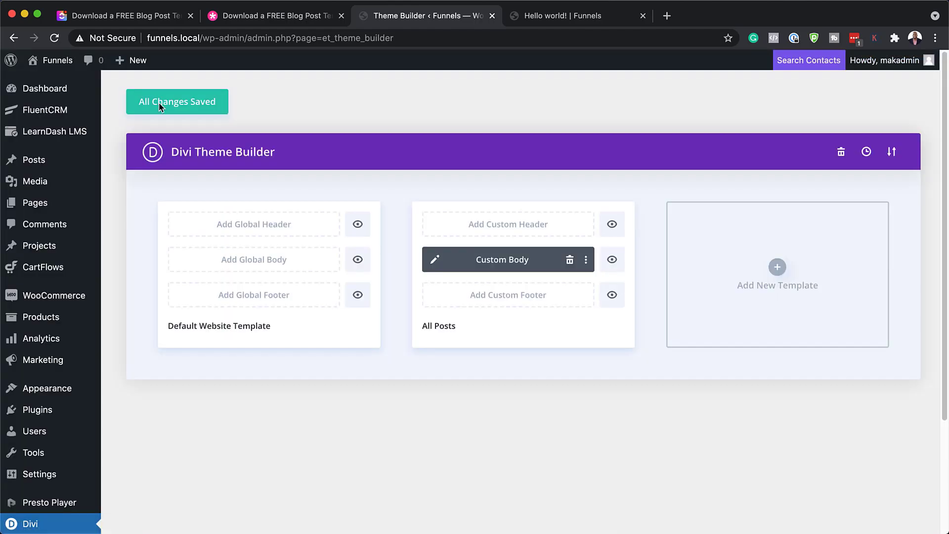
left_click(161, 106)
Step: Reload the live Hello world! post and examine its title, featured image, author block, social links, comments and bottom section
left_click(559, 19)
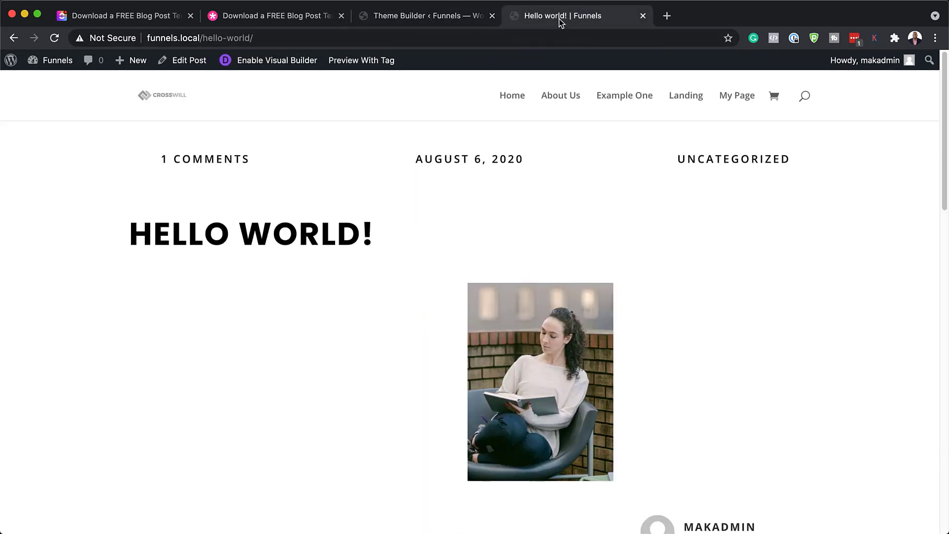
left_click(55, 38)
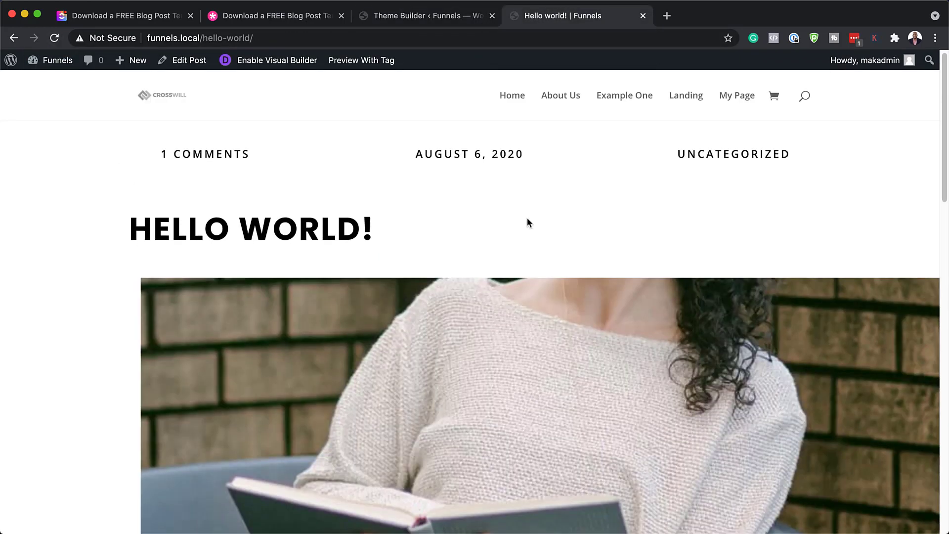
scroll(430, 205, "down", 10)
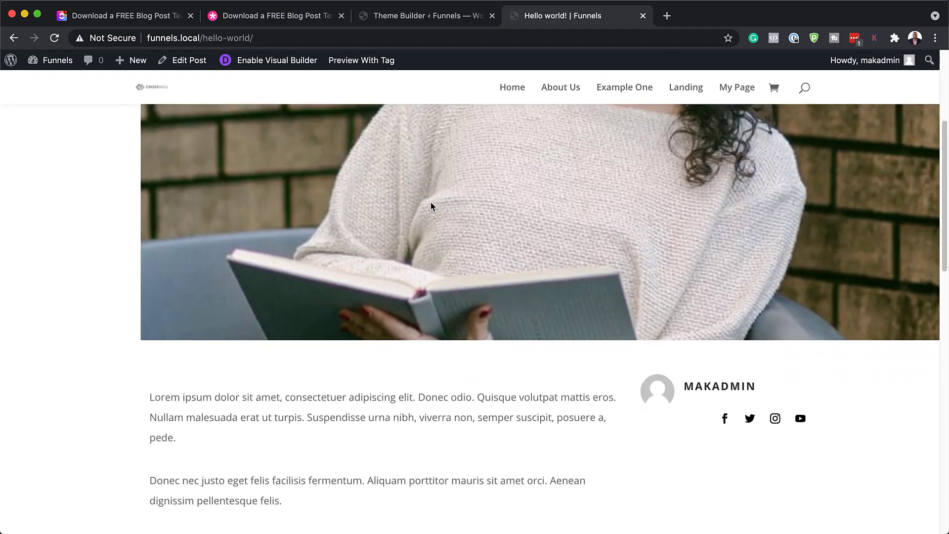
scroll(431, 206, "down", 7)
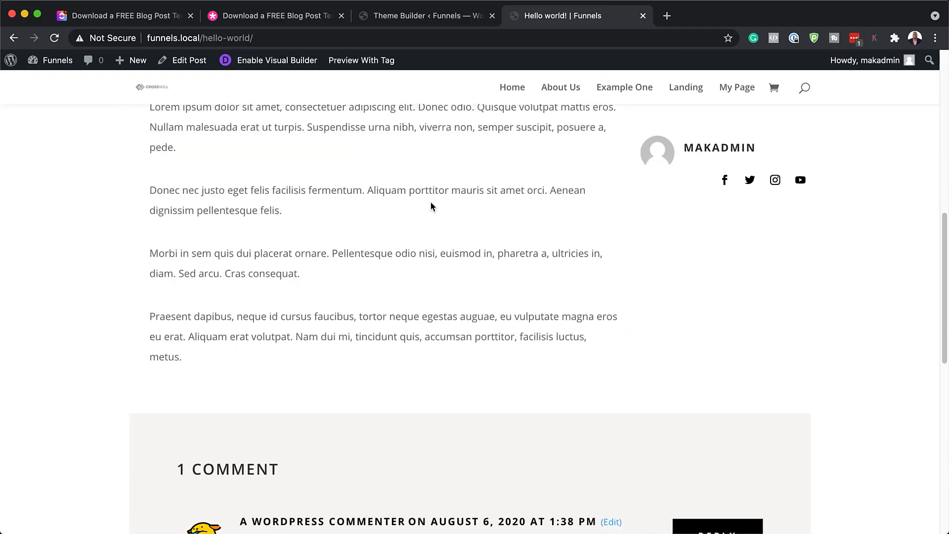
scroll(430, 206, "down", 5)
scroll(564, 218, "up", 5)
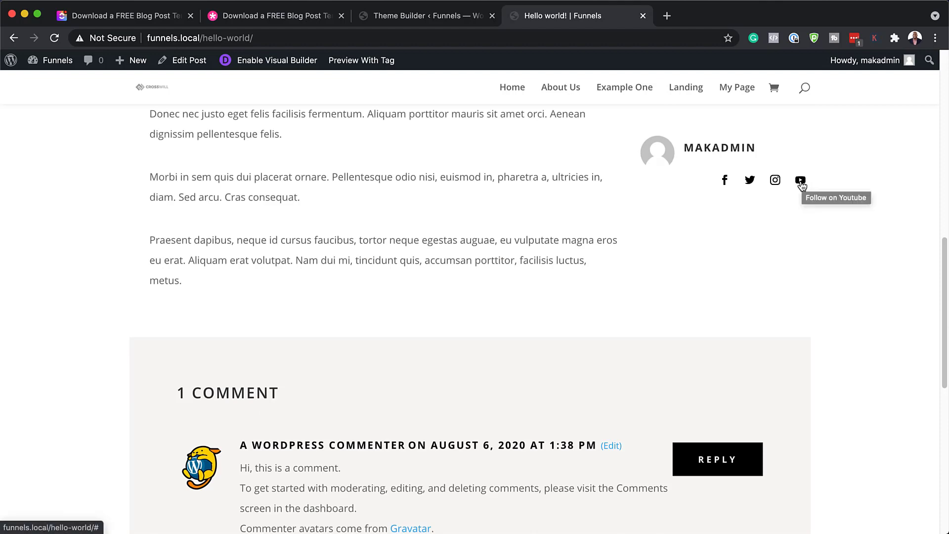
scroll(397, 242, "down", 6)
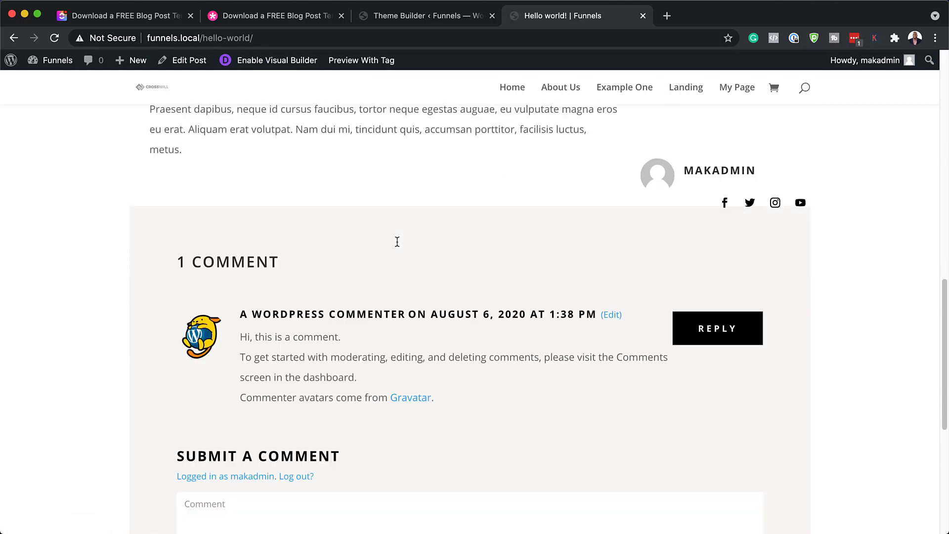
scroll(397, 239, "down", 3)
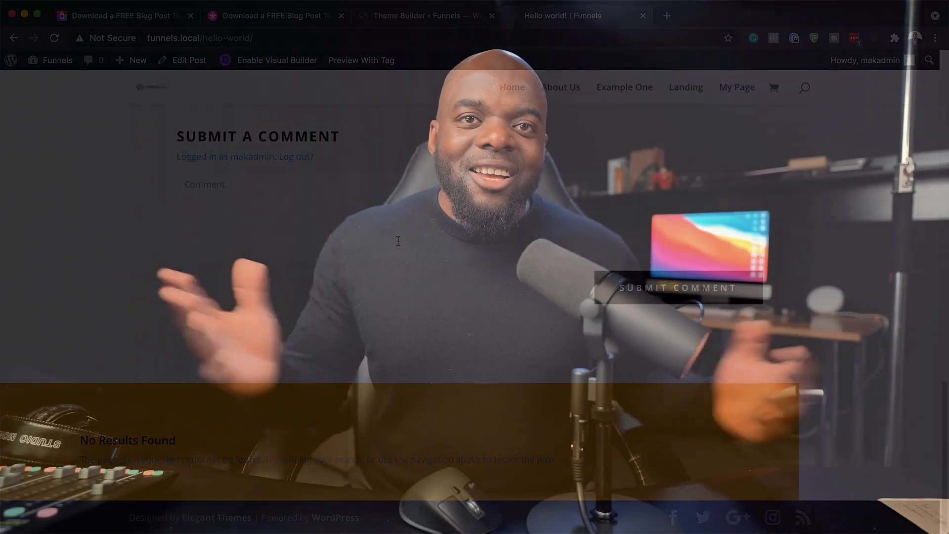